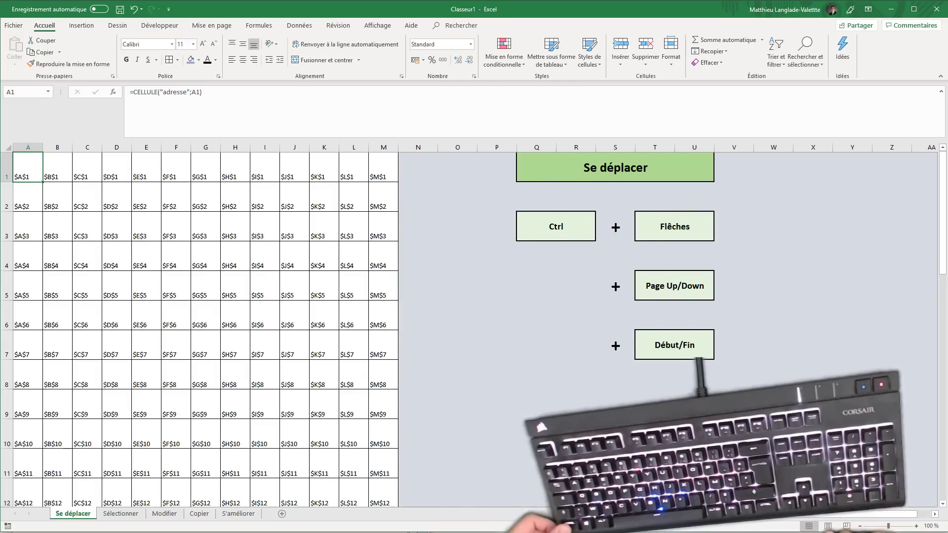
Move the active cell around the table's corners on the Se déplacer sheet: M1, A1, A31, M31, and back to A1
key("ctrl+Right")
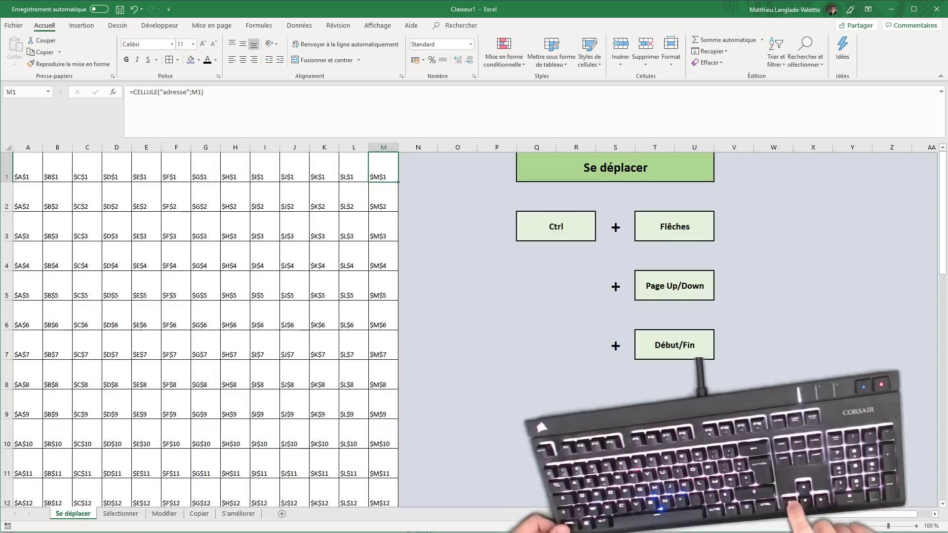
key("ctrl+Left")
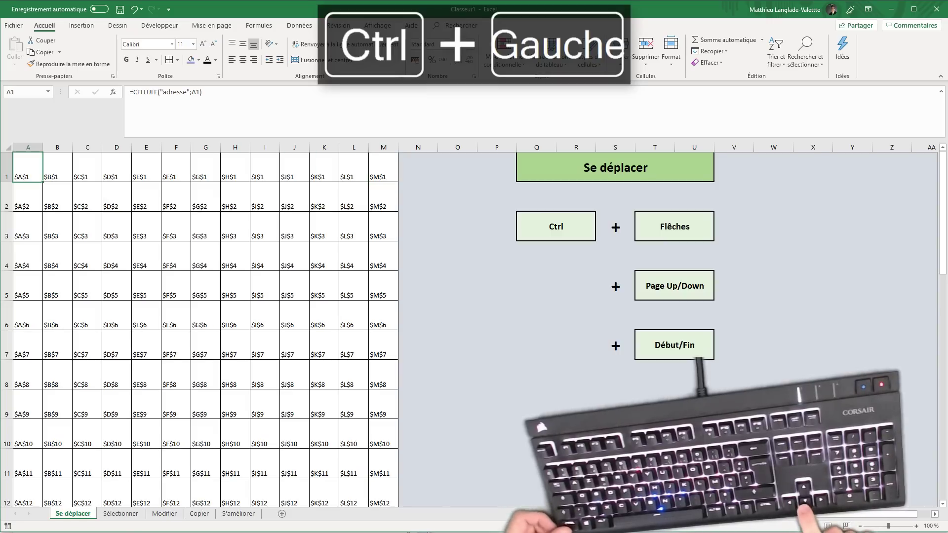
key("ctrl+Down")
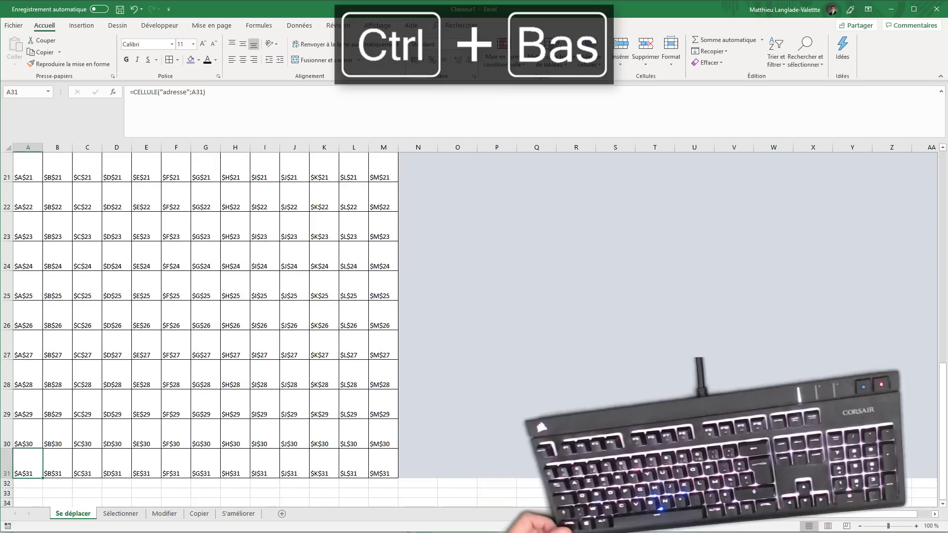
key("ctrl+Right")
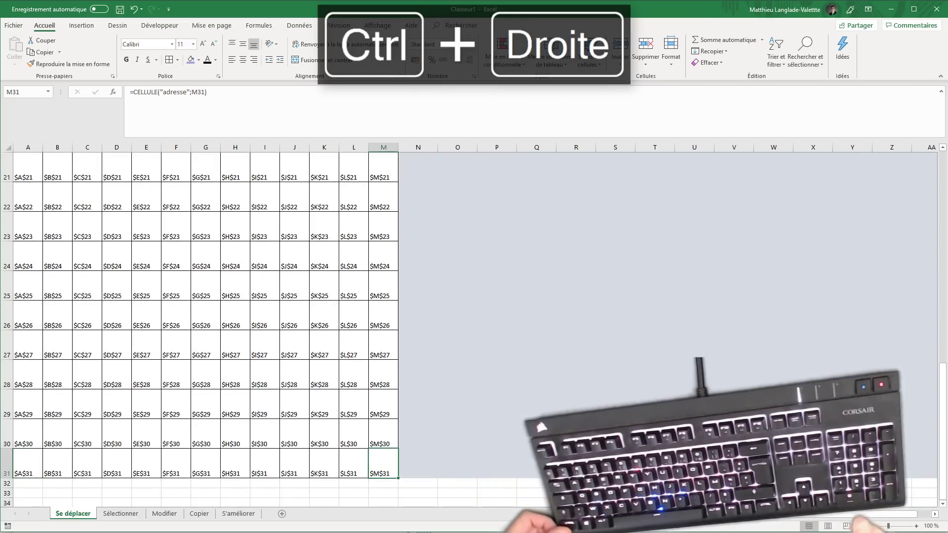
key("ctrl+Up")
key("ctrl+Left")
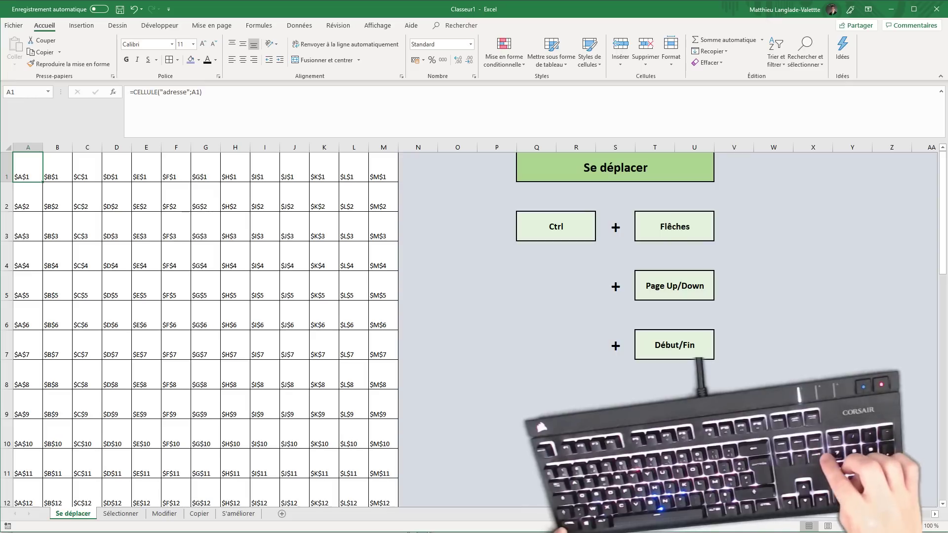
Switch back and forth between the Se déplacer, Sélectionner and Modifier sheets, finishing on Se déplacer
key("ctrl+Page_Down")
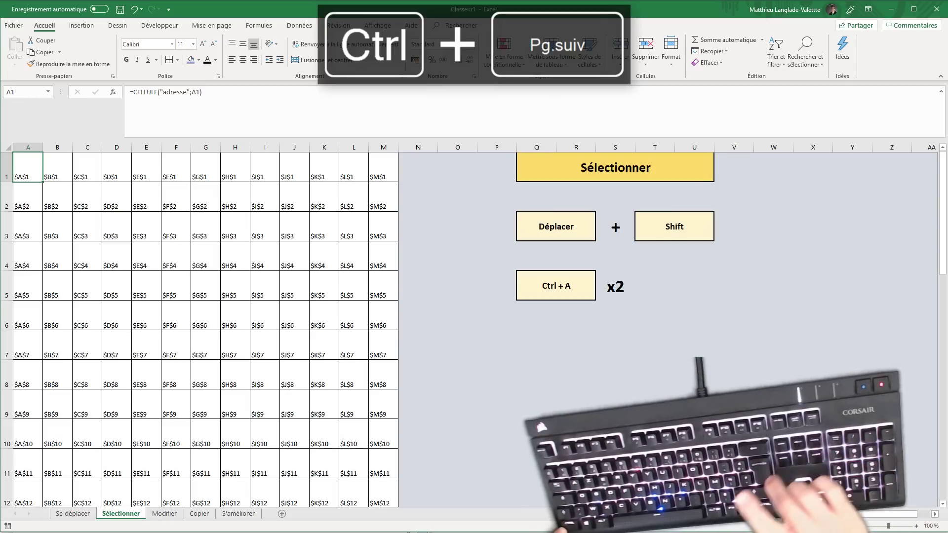
key("ctrl+Page_Down")
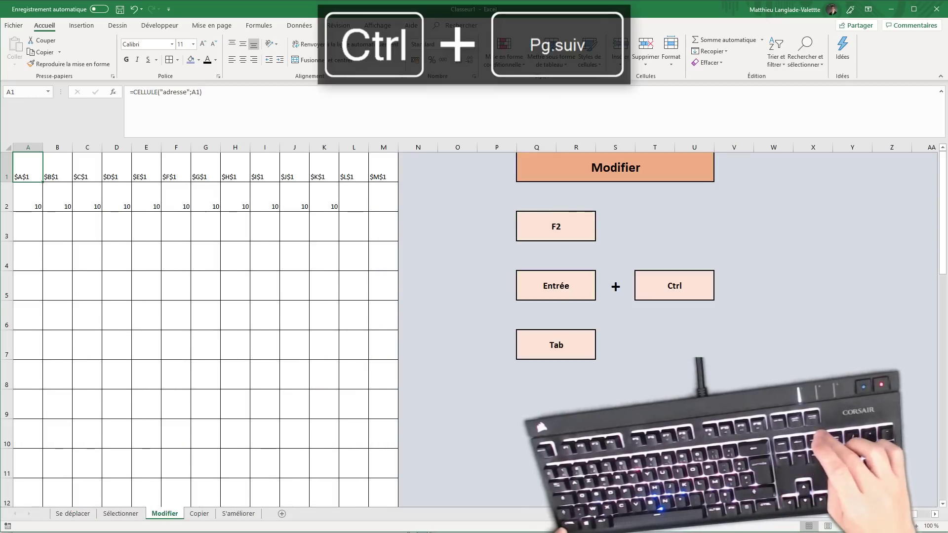
key("ctrl+Page_Up")
key("ctrl+Page_Up")
key("ctrl+Page_Down")
key("ctrl+Page_Down")
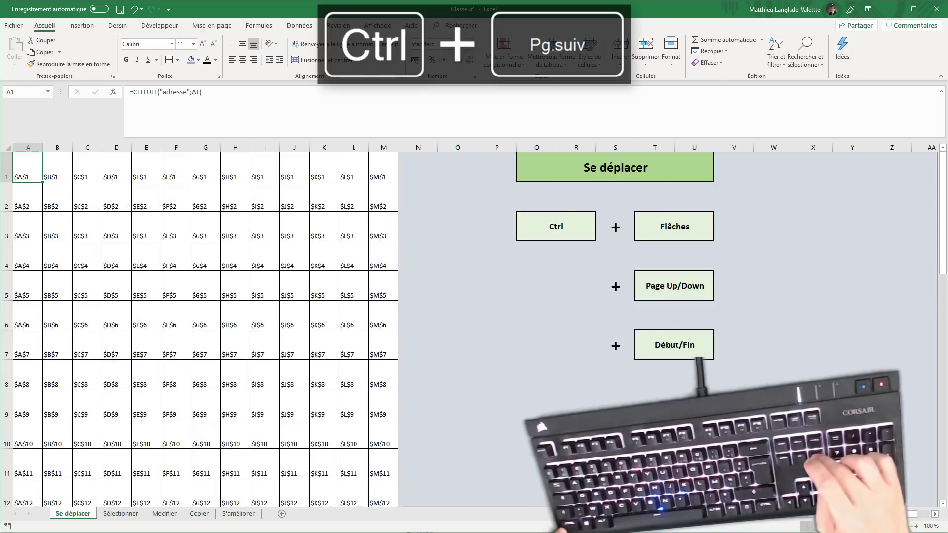
key("ctrl+Page_Up")
key("ctrl+Page_Up")
key("ctrl+Page_Down")
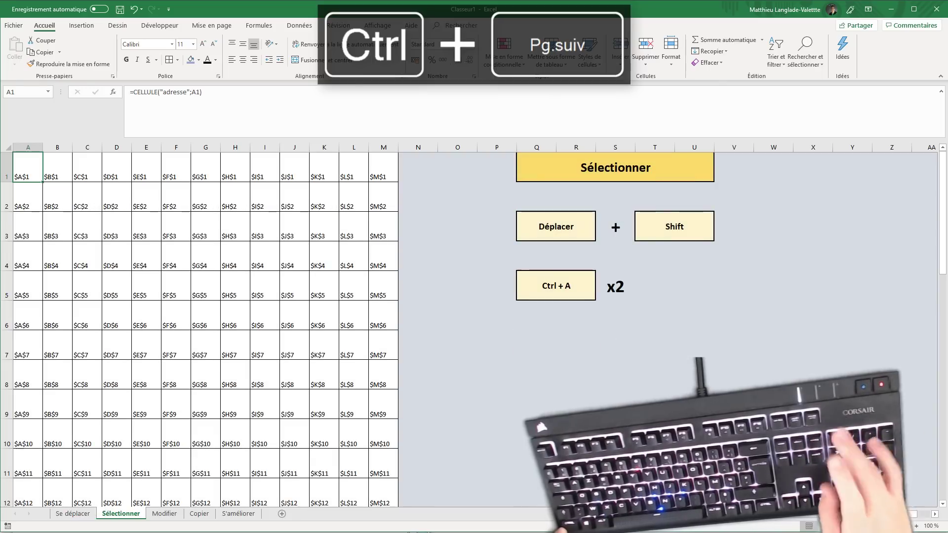
key("ctrl+Page_Down")
key("ctrl+Page_Down")
key("ctrl+Page_Up")
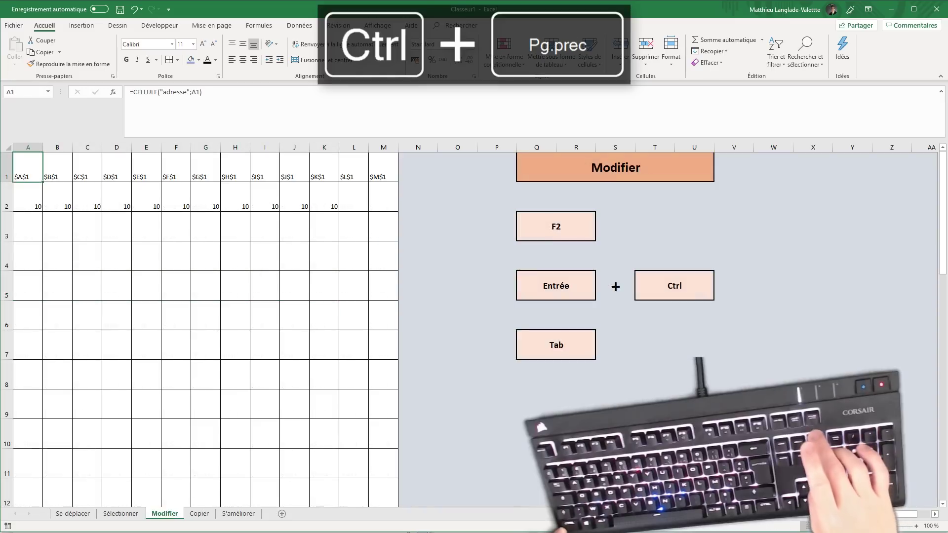
key("ctrl+Page_Up")
key("ctrl+Page_Up")
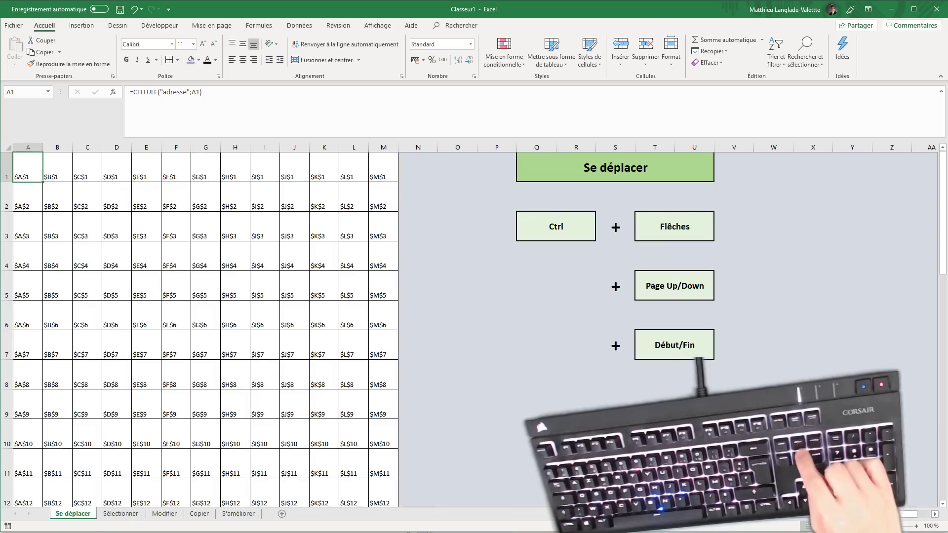
Jump to the sheet's last used cell, AA31, and return to cell A1
key("Right")
key("Down")
key("Left")
key("Up")
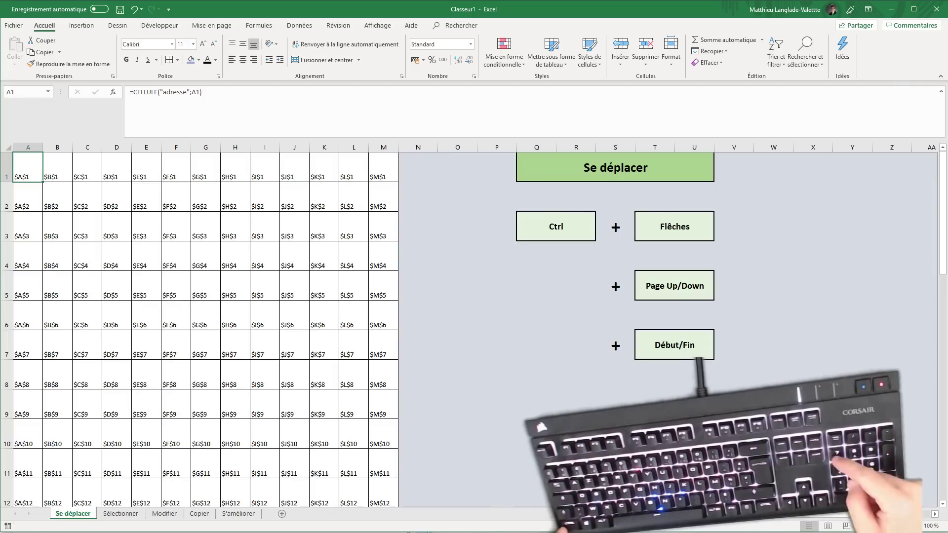
key("ctrl+End")
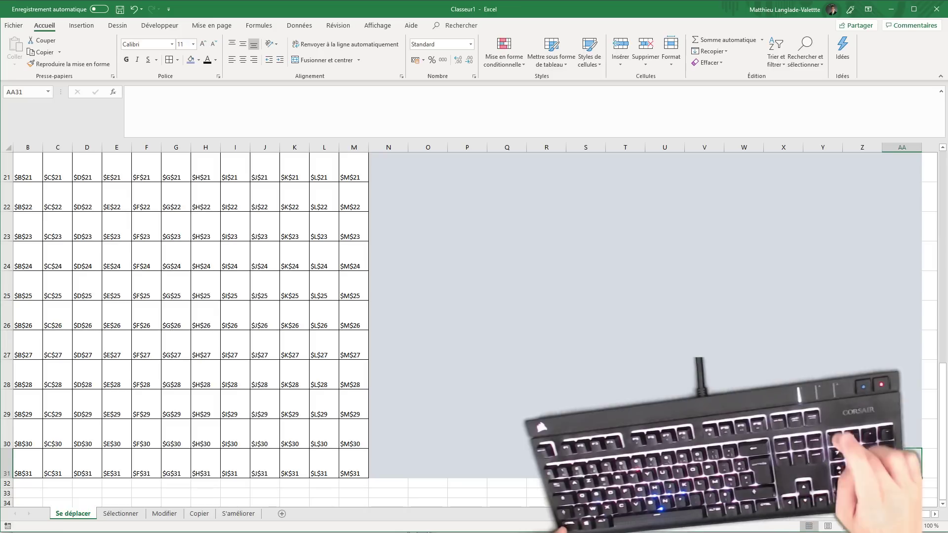
key("ctrl+Home")
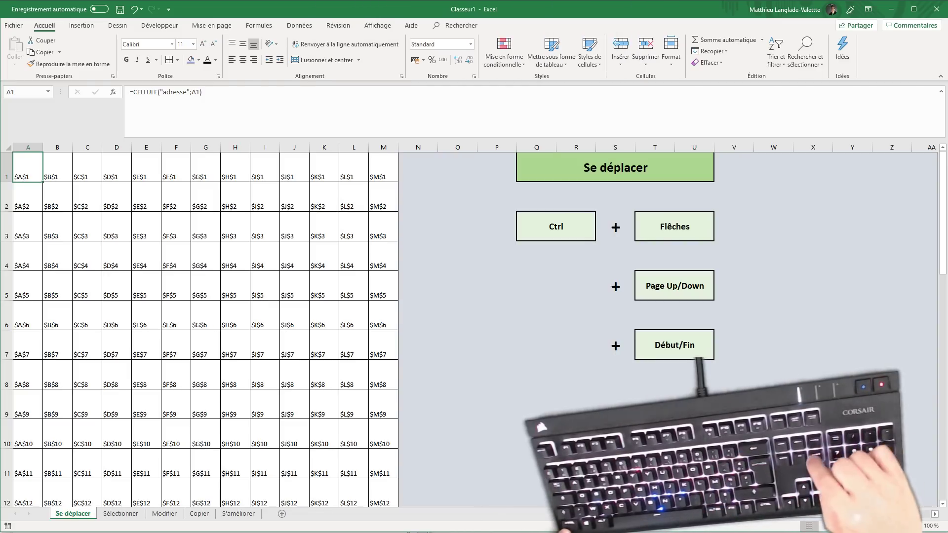
On the Sélectionner sheet, extend the selection cell by cell from A1 to L4, and collapse it back to A1
key("ctrl+Page_Down")
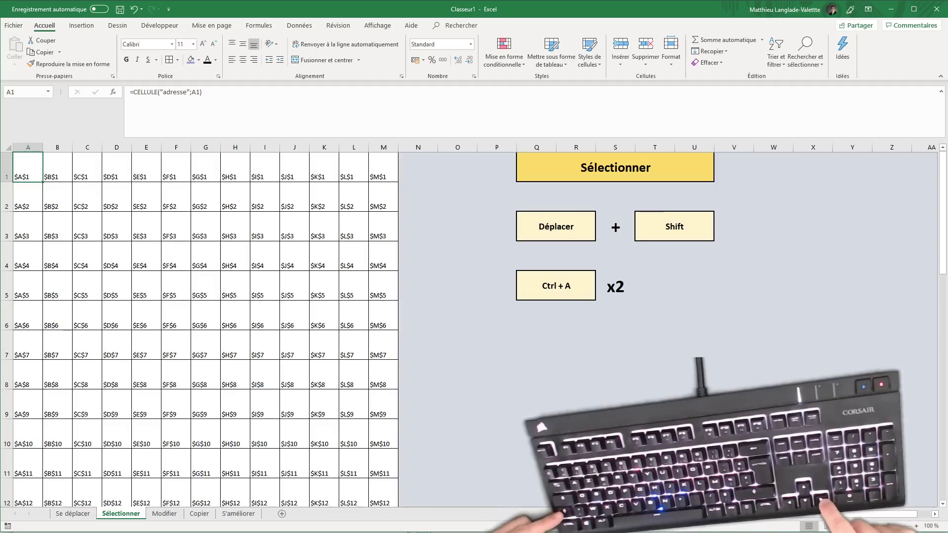
key("shift+Right")
key("shift+Right")
key("shift+Right")
key("shift+Right")
key("shift+Right")
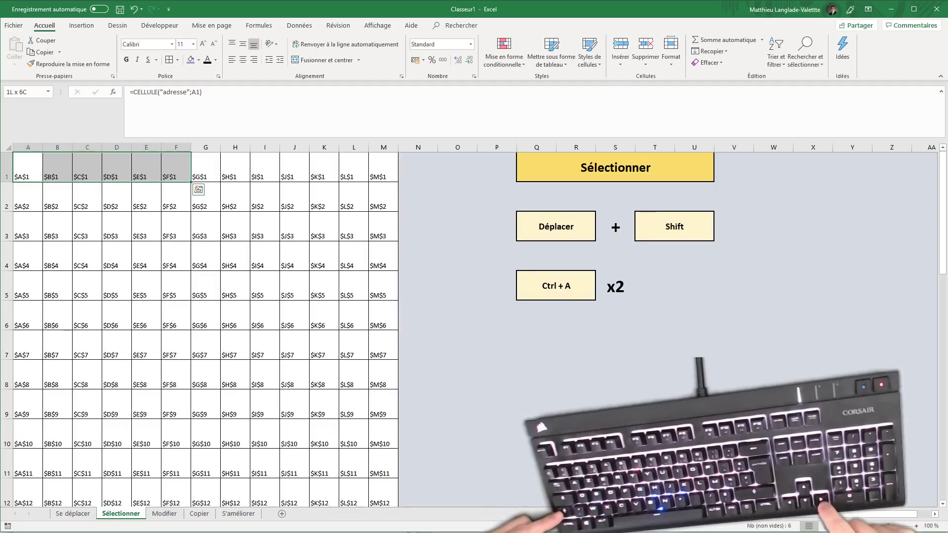
key("shift+Right")
key("shift+Right")
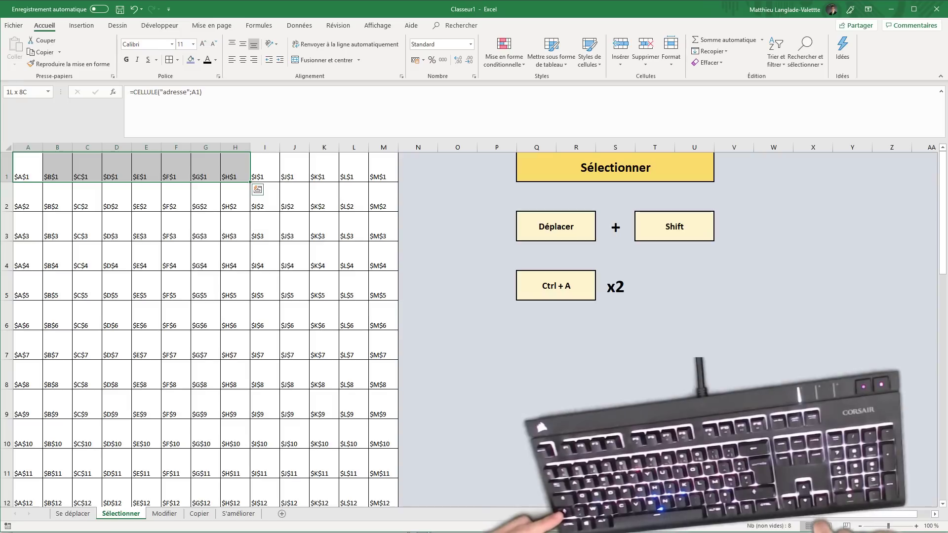
key("shift+Right")
key("shift+Right")
key("shift+Right")
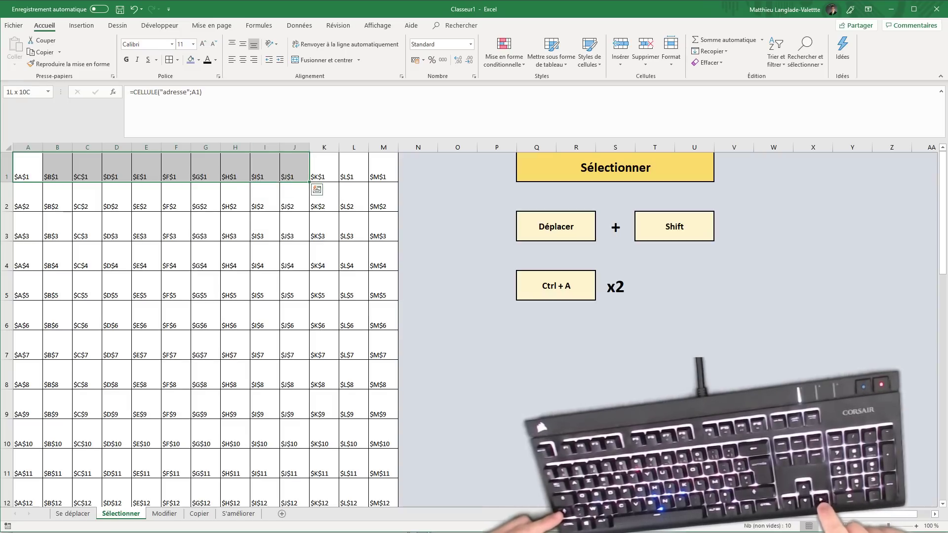
key("shift+Right")
key("shift+Down")
key("shift+Down")
key("shift+Down")
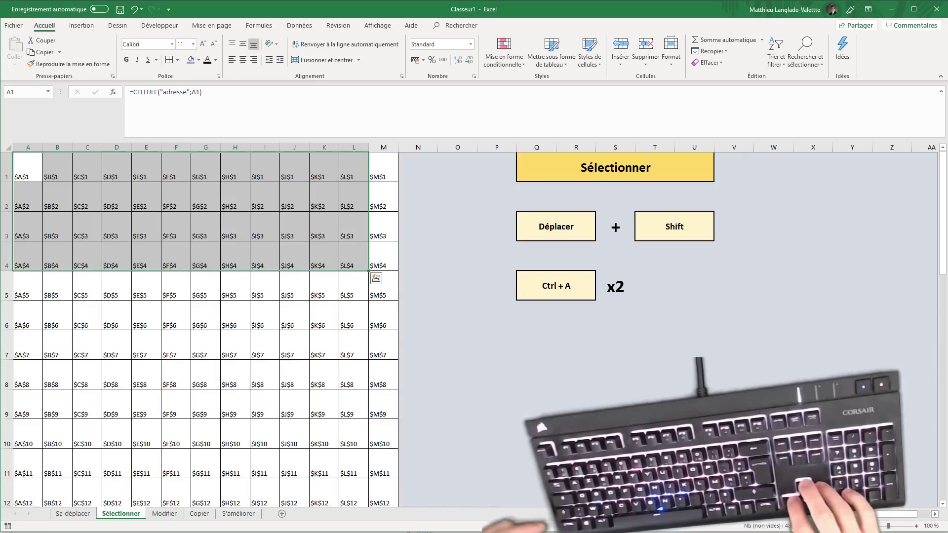
key("Left")
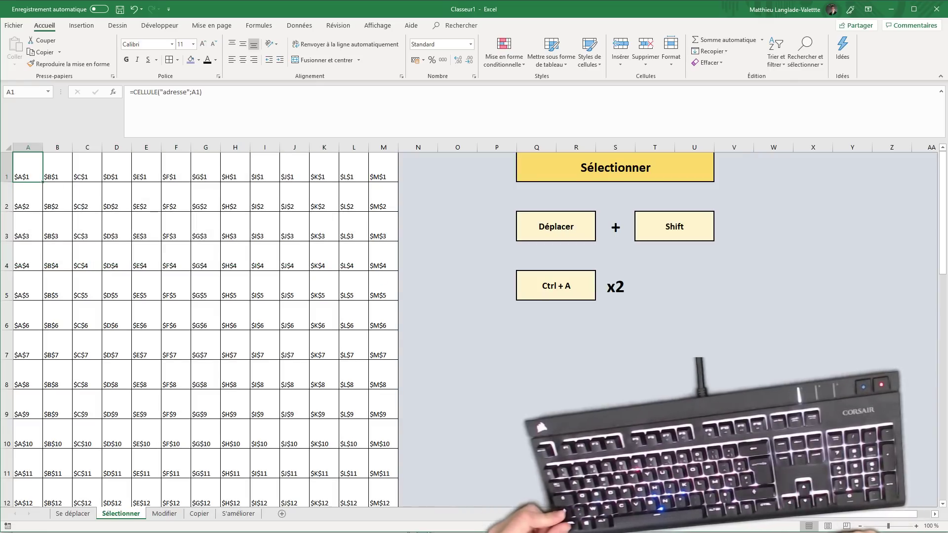
Select the table's first row A1:M1 and the whole table A1:M31 in turn, returning to A1 after each selection
key("ctrl+shift+Right")
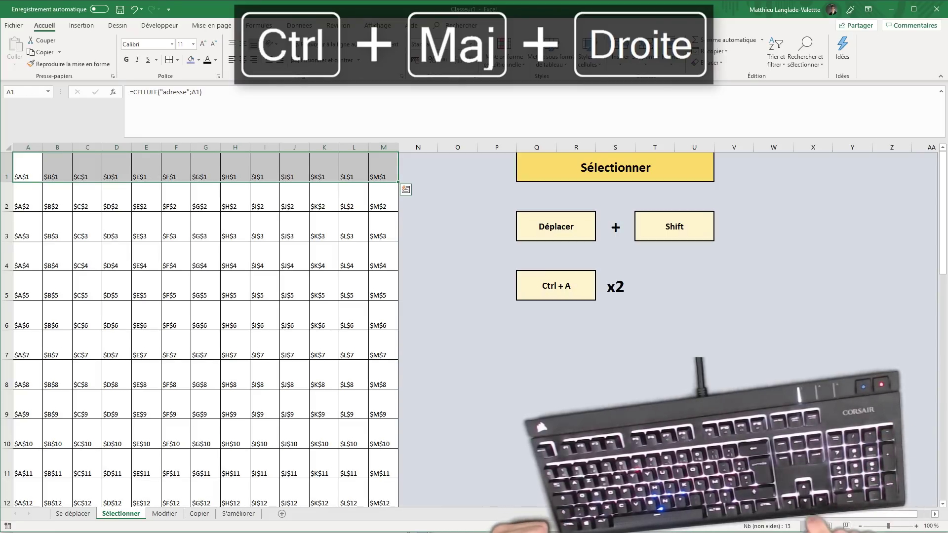
key("Left")
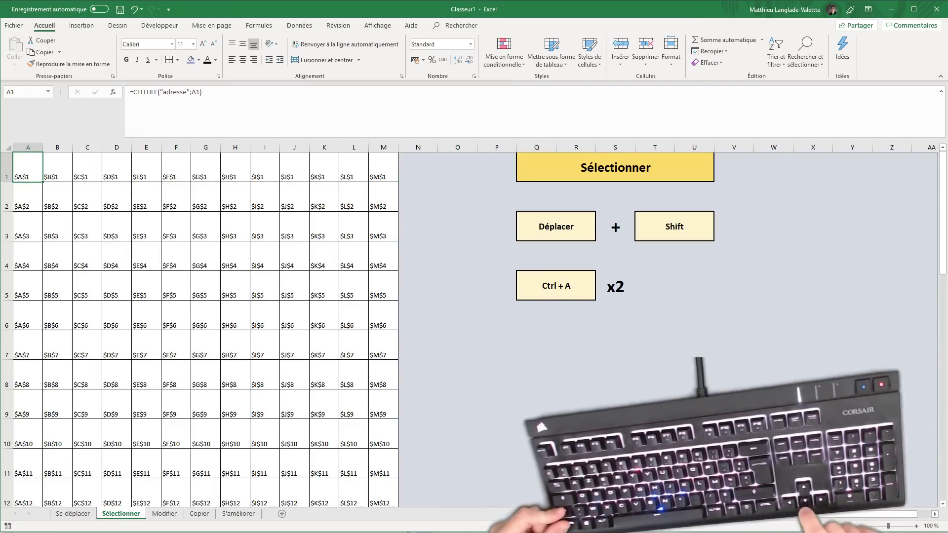
key("ctrl+shift+Down")
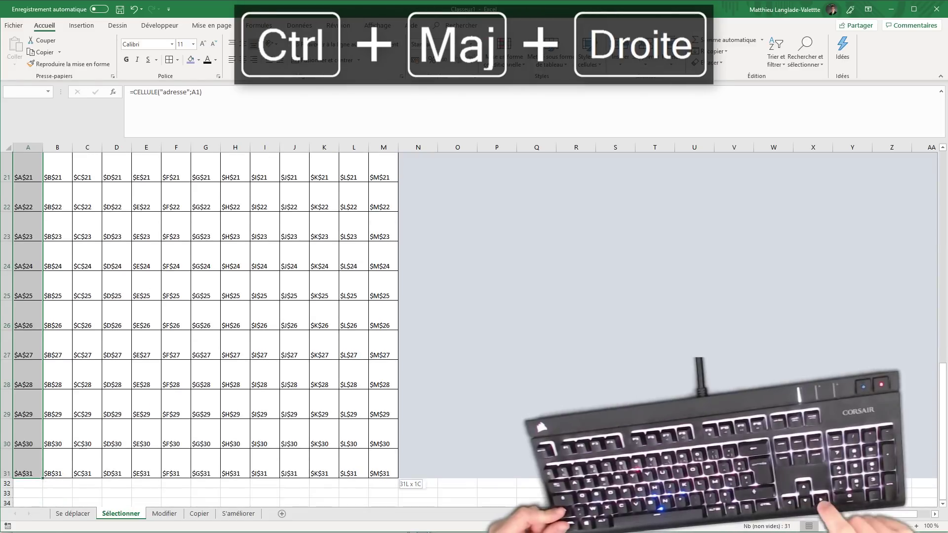
key("ctrl+shift+Right")
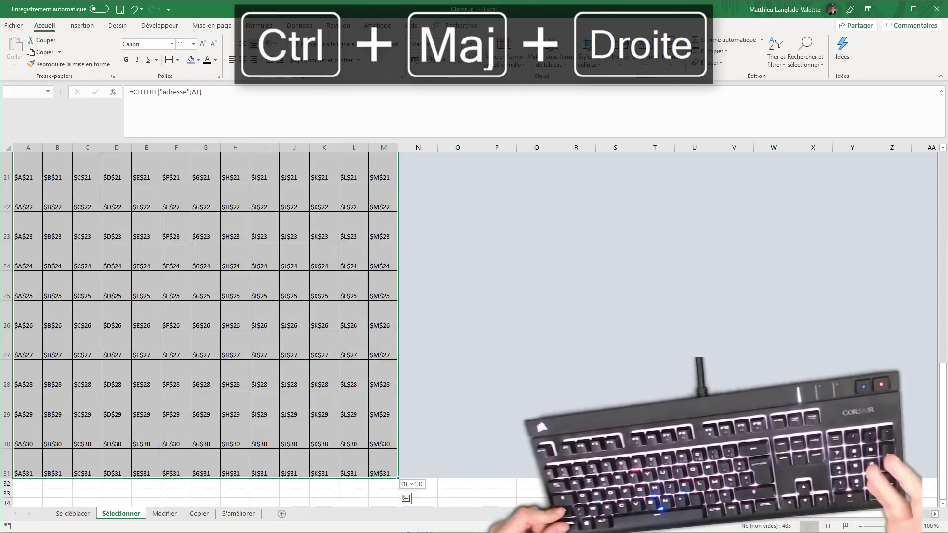
key("ctrl+Home")
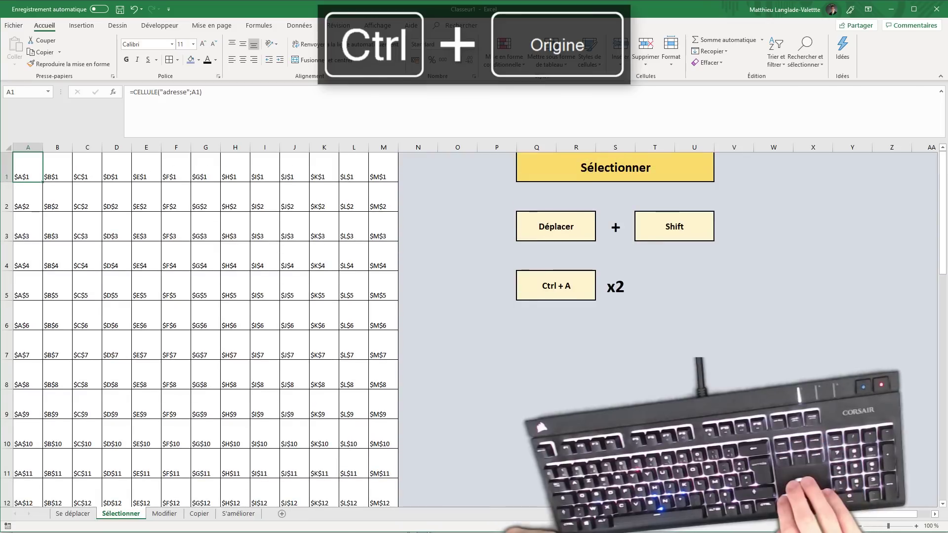
key("Right")
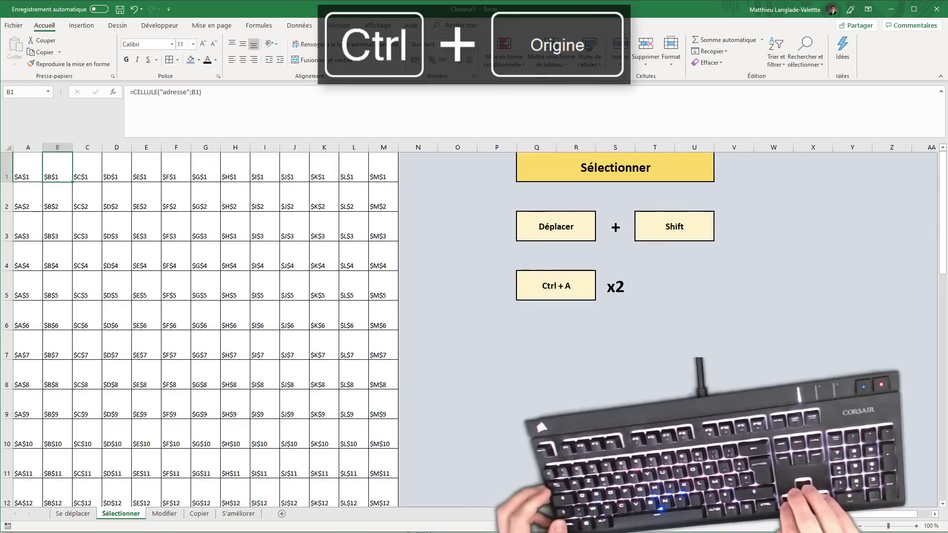
key("ctrl+Home")
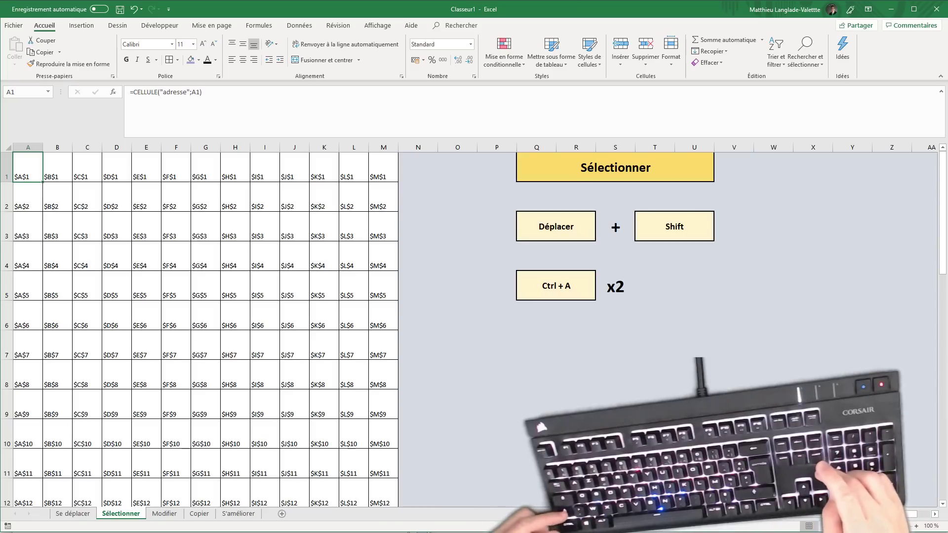
Select everything from A1 to the last used cell AA31, and clear the selection by moving to another cell
key("ctrl+shift+End")
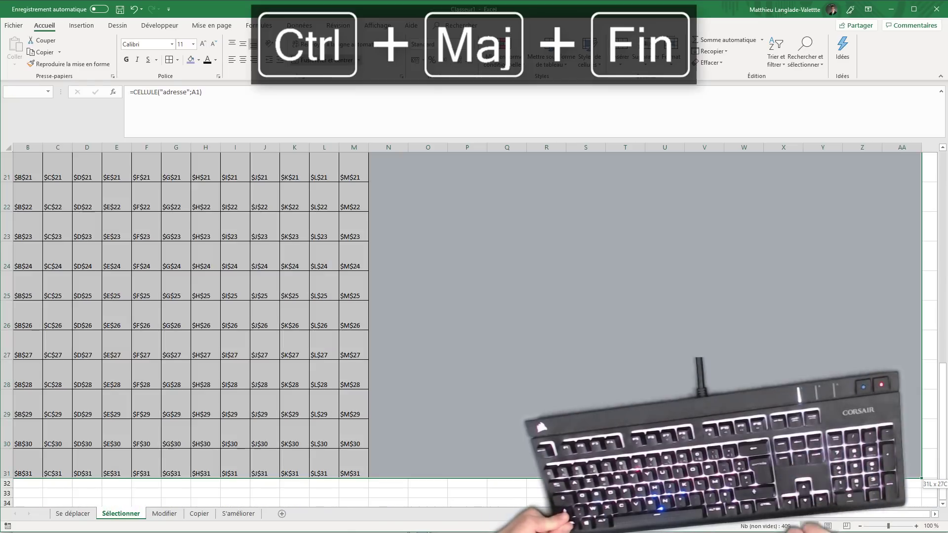
key("Down")
key("Down")
key("Down")
key("Down")
key("Down")
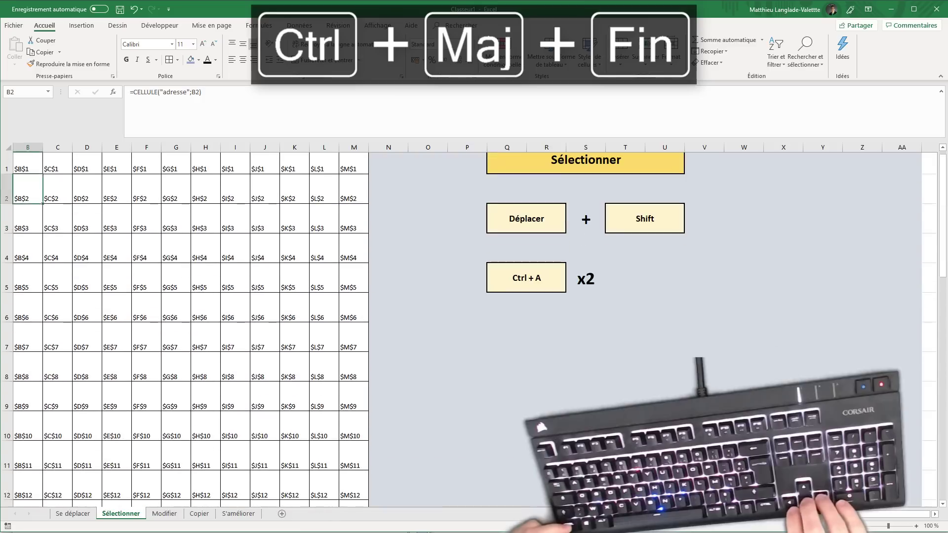
key("Right")
key("Right")
key("Right")
Select the used range backwards from its last cell AA31 to A1, and clear the selection
key("ctrl+End")
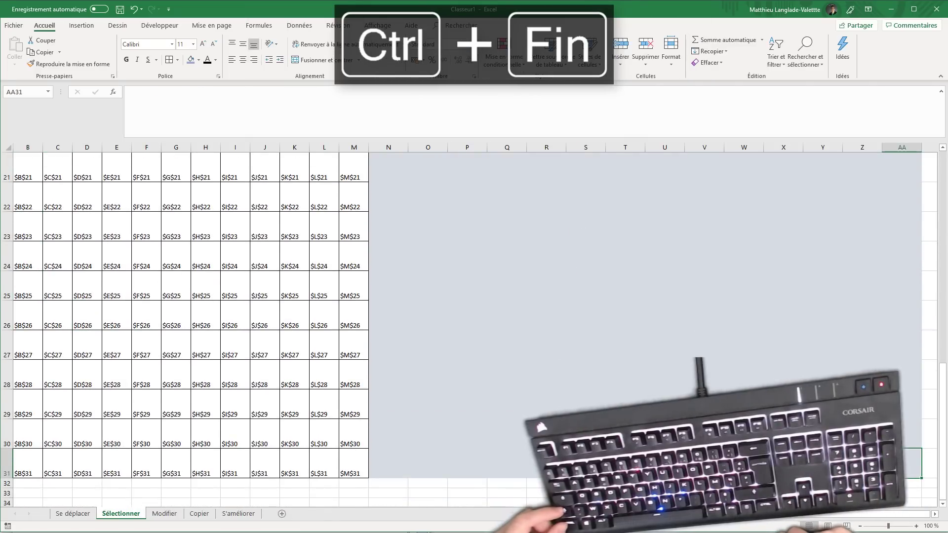
key("ctrl+shift+Home")
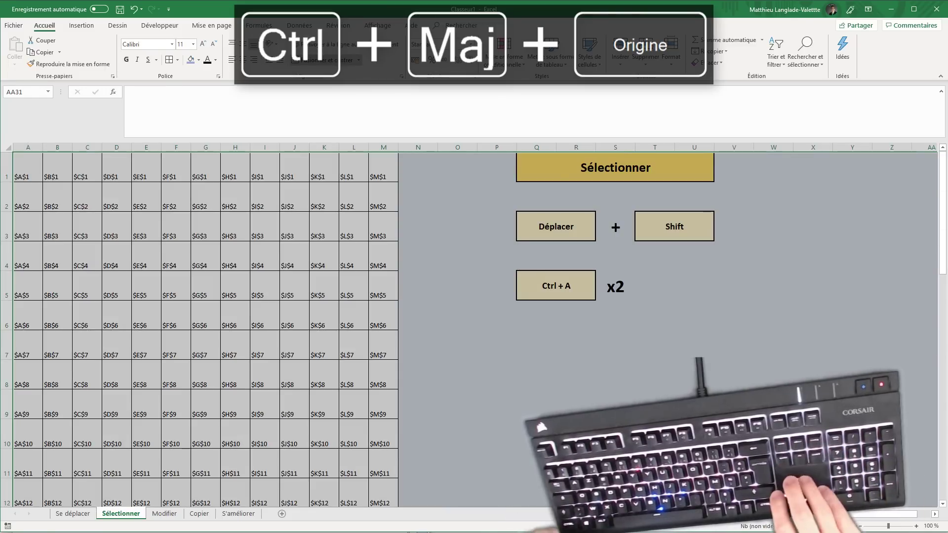
key("Down")
Move the active cell to Q4, the empty cell between the Déplacer and Ctrl + A boxes
key("Down")
key("Right")
key("Up")
key("Left")
key("Left")
key("Left")
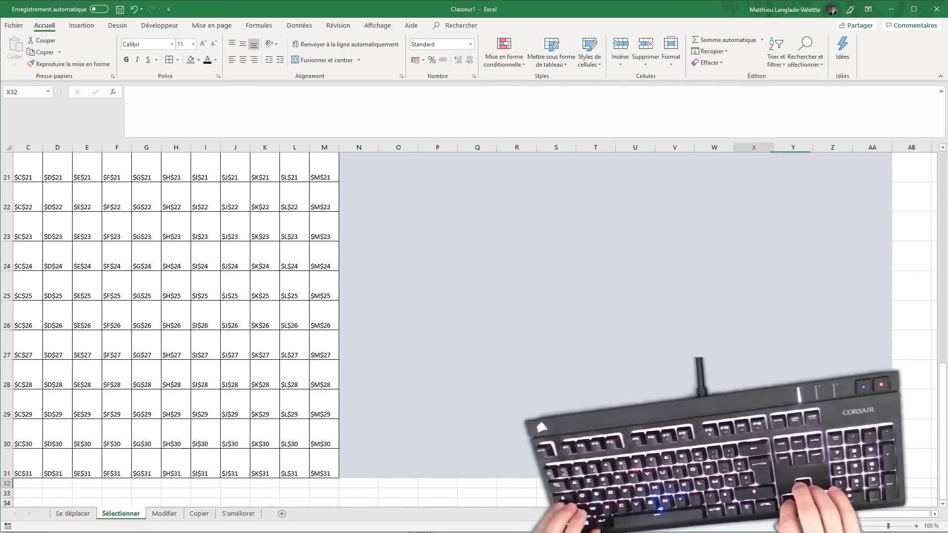
key("Up")
key("Up")
key("Left")
key("Left")
key("Left")
key("Left")
key("Up")
key("Up")
key("Up")
key("Up")
key("ctrl+Up")
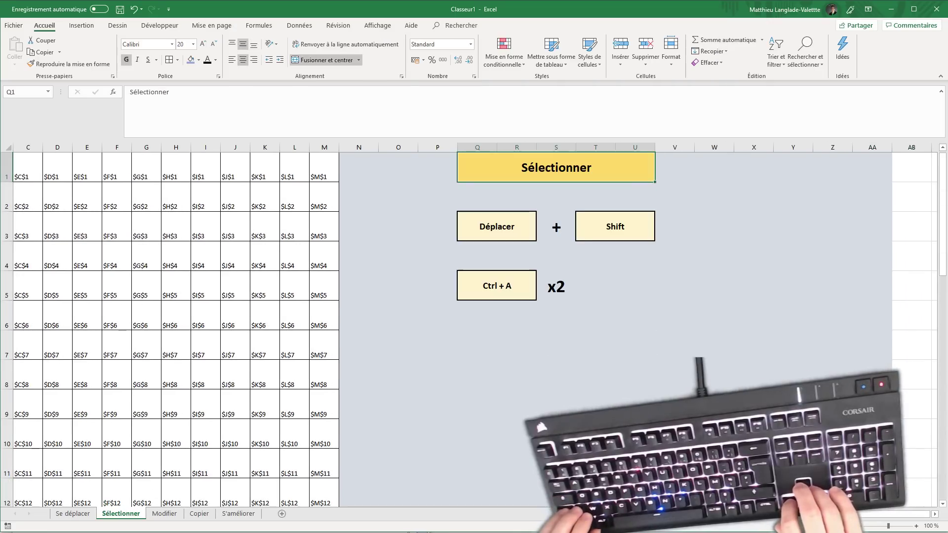
key("Left")
key("Down")
key("Down")
key("Down")
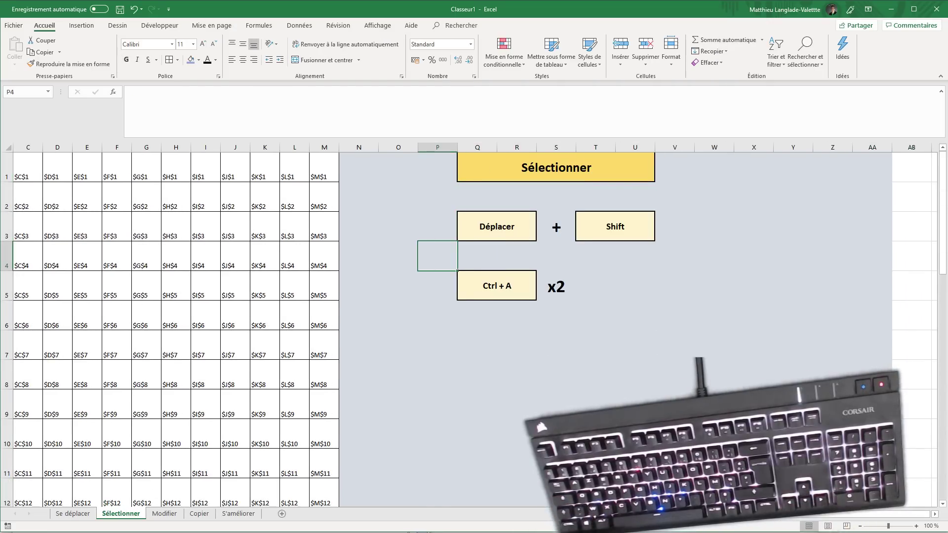
key("Right")
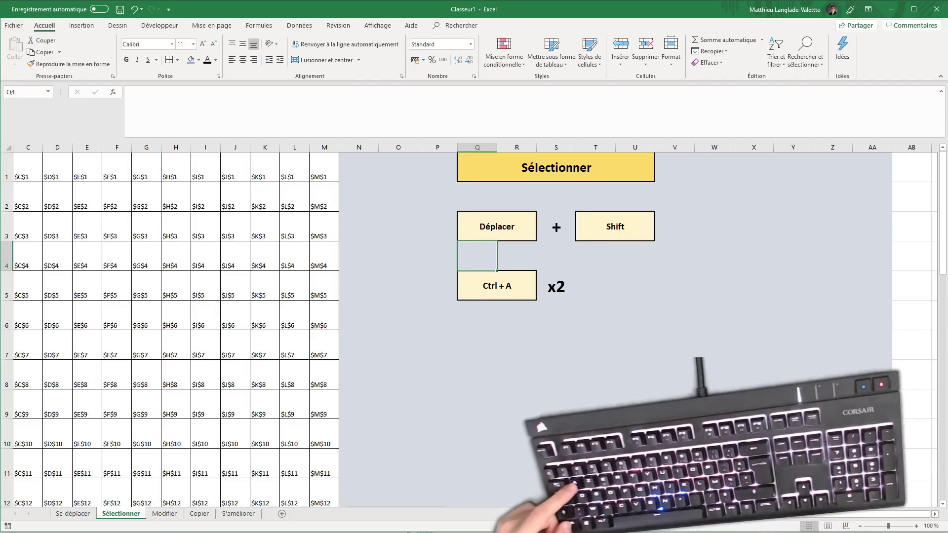
Select the block Q3:U5 around cell Q4, and from cell J4 select the whole data table
key("ctrl+a")
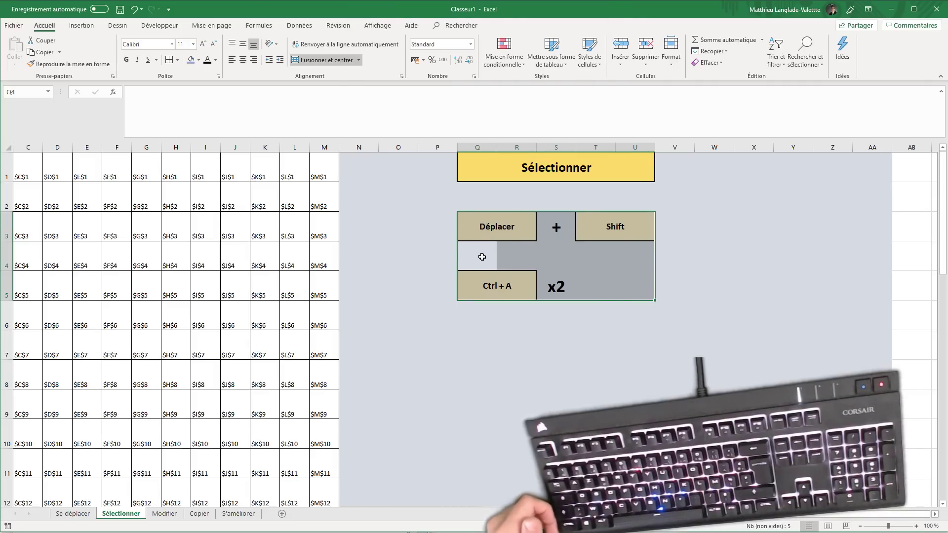
left_click(233, 258)
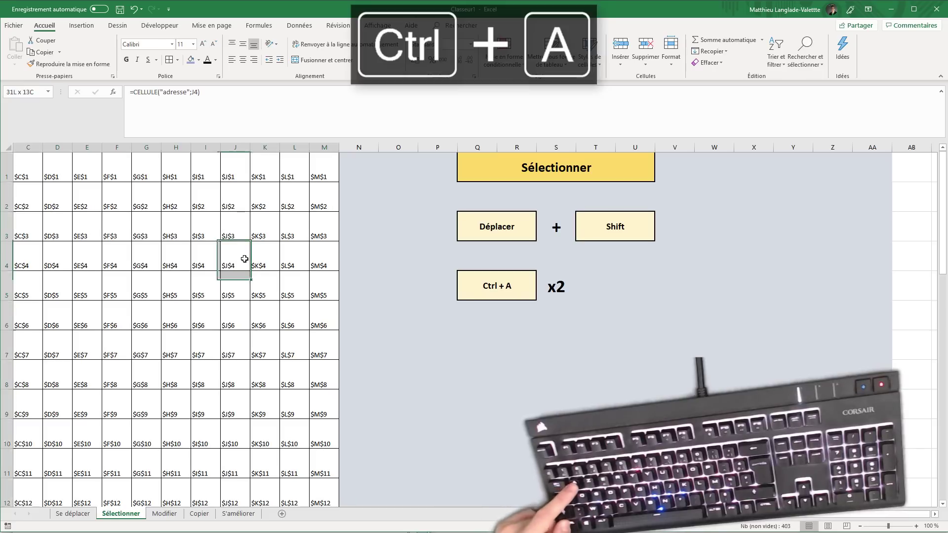
key("ctrl+a")
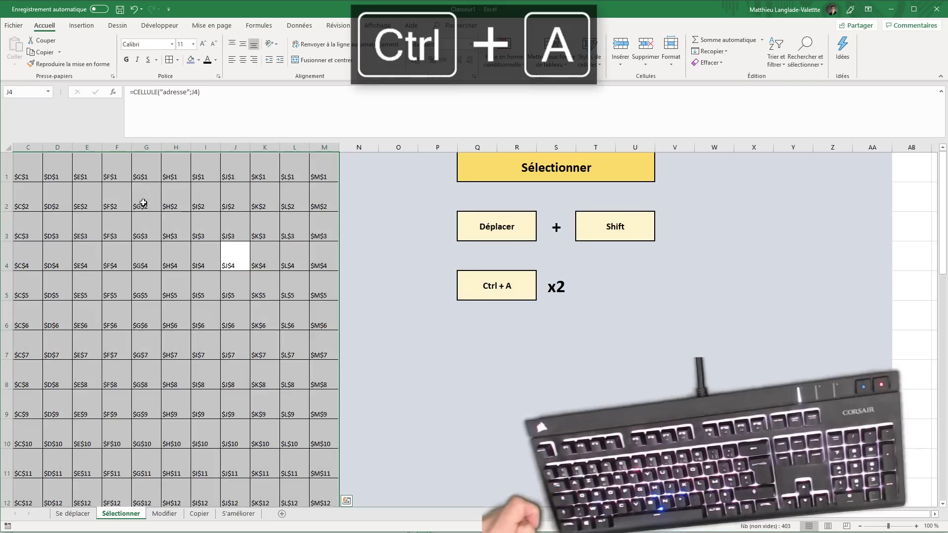
Select the region across columns A to N from the empty cell N4, and clear the selection by moving to other cells
left_click(369, 270)
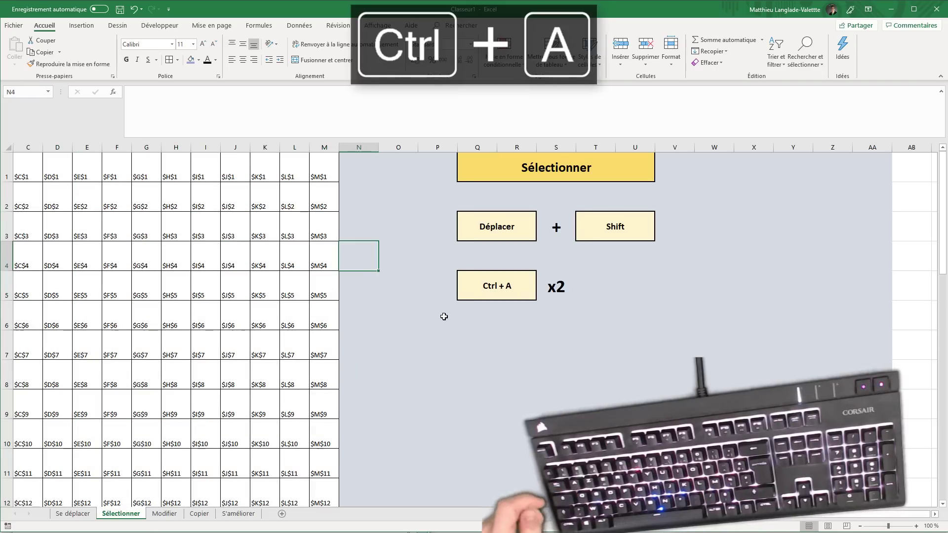
key("ctrl+a")
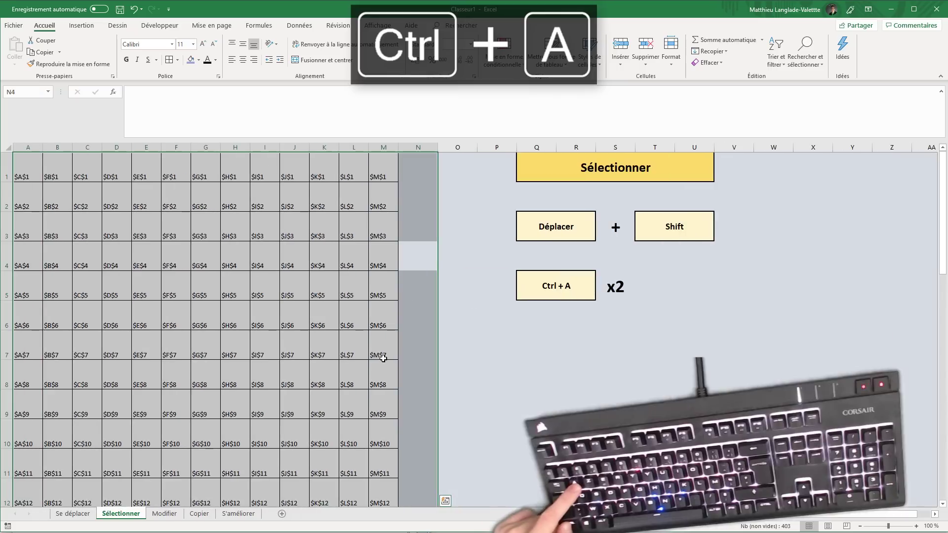
left_click(397, 268)
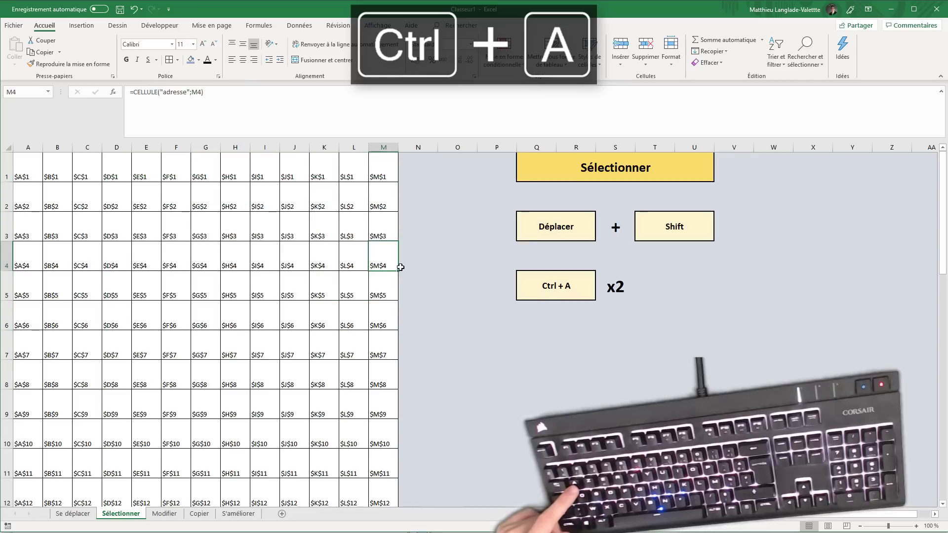
left_click(442, 291)
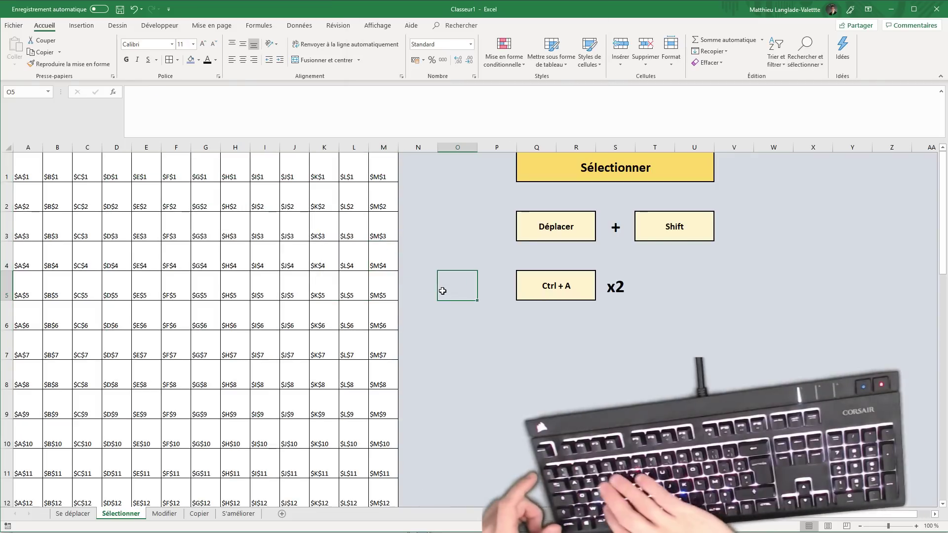
Select the data table from cell M5, extend the selection to the entire worksheet, and clear it by moving to N3
key("Left")
key("Left")
key("ctrl+a")
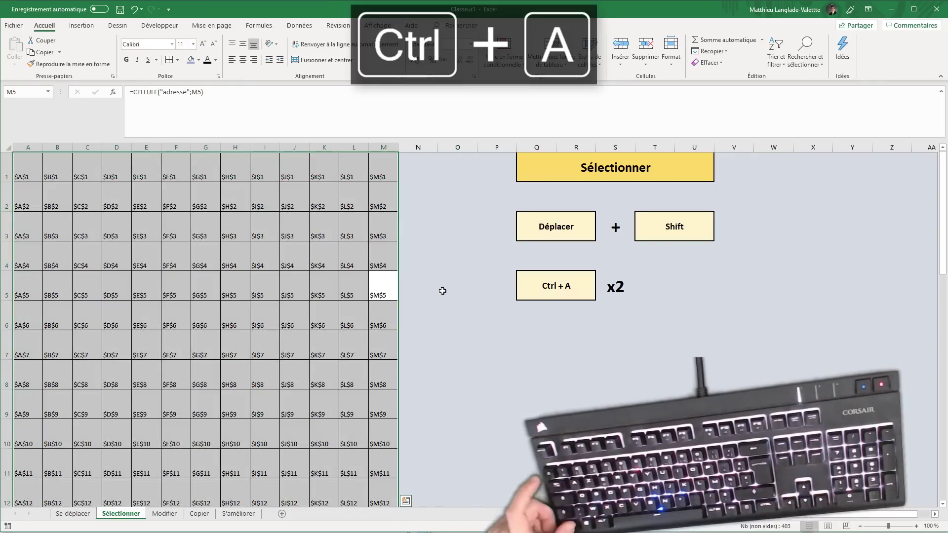
key("ctrl+a")
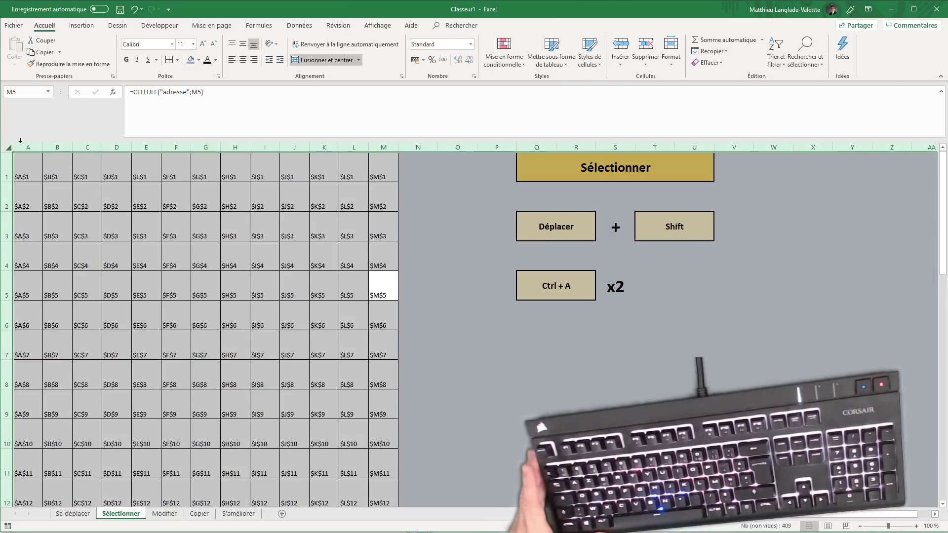
left_click(418, 228)
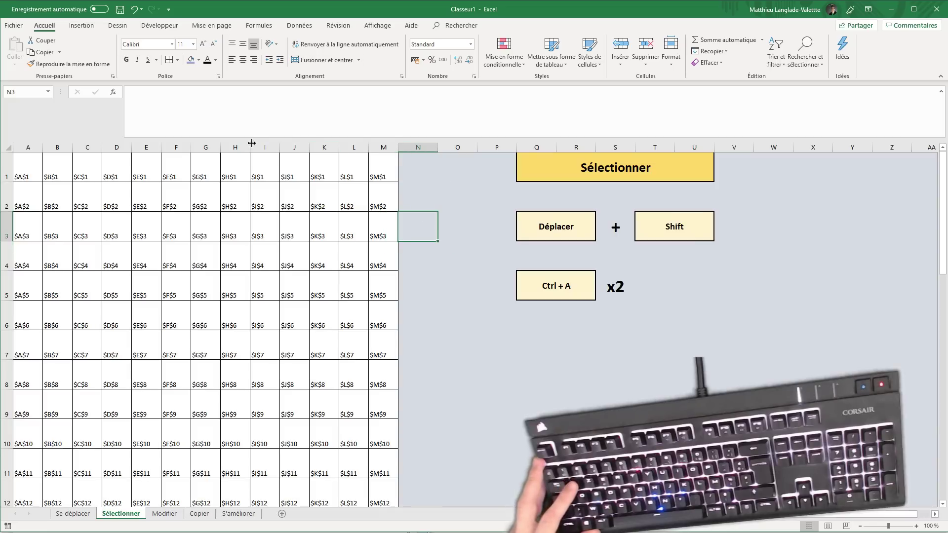
Select the entire worksheet starting from the empty cell N3, and clear the selection by moving to Q4
key("ctrl+a")
key("ctrl+a")
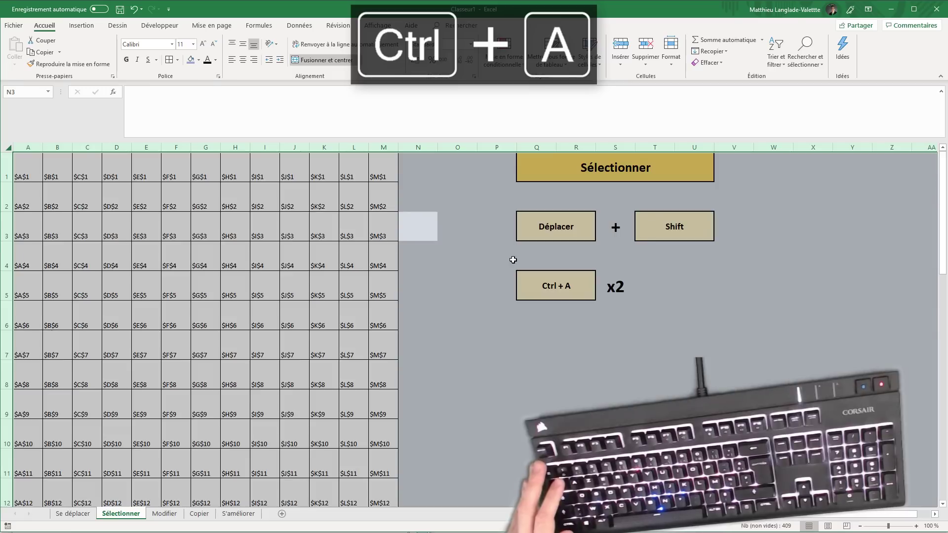
left_click(524, 267)
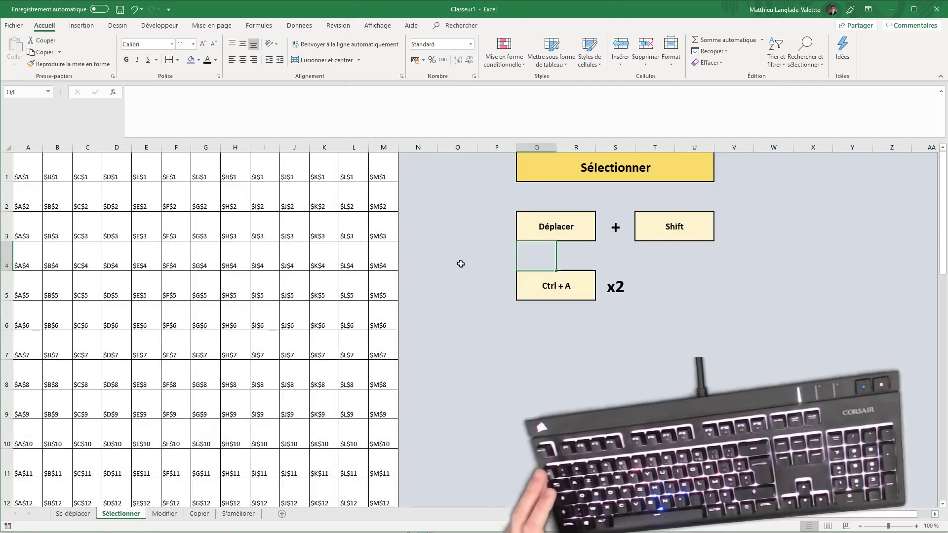
Select only the data table from cell L4, and clear the selection by moving to another cell
left_click(364, 246)
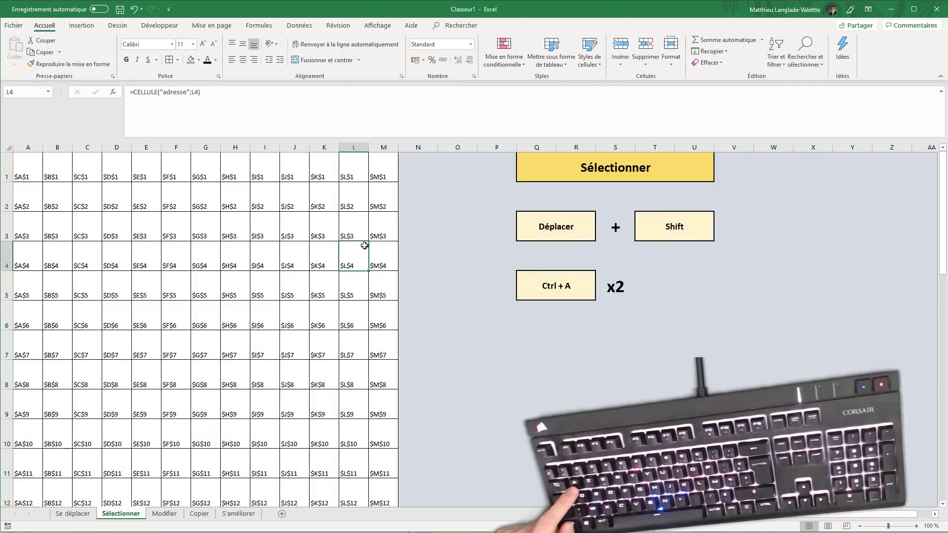
key("ctrl+a")
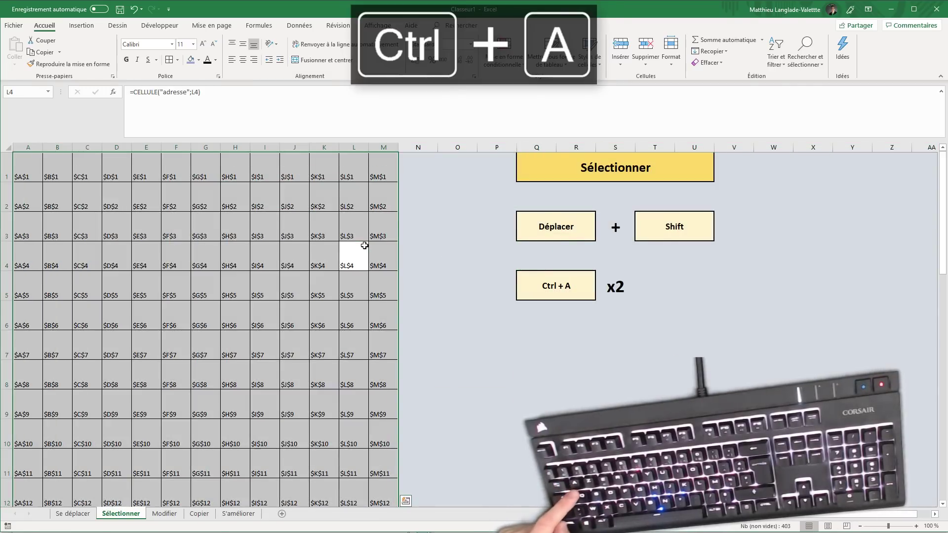
key("ctrl+Home")
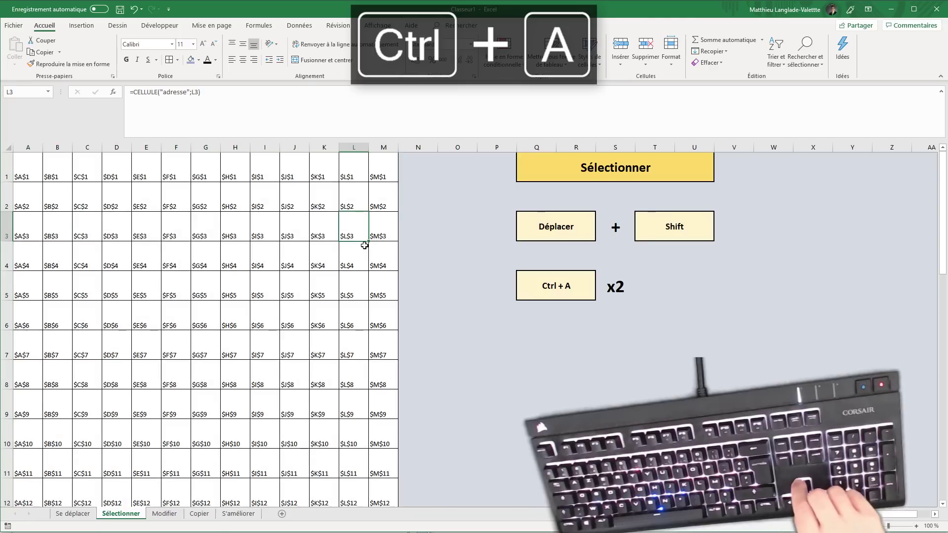
Switch to the Modifier worksheet and move the active cell up and down column A, stopping at A4
key("ctrl+Page_Down")
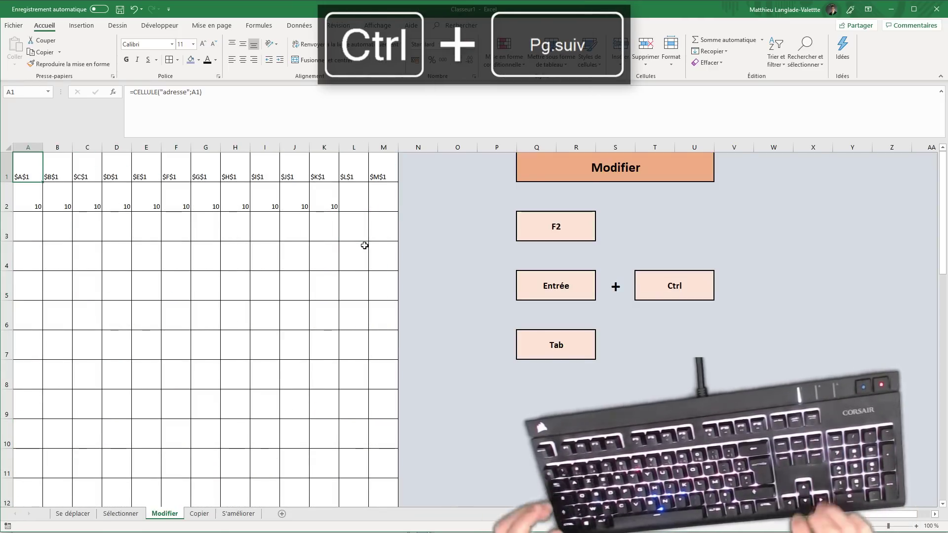
key("Down")
key("Down")
key("Down")
key("Up")
key("Up")
key("Up")
key("Down")
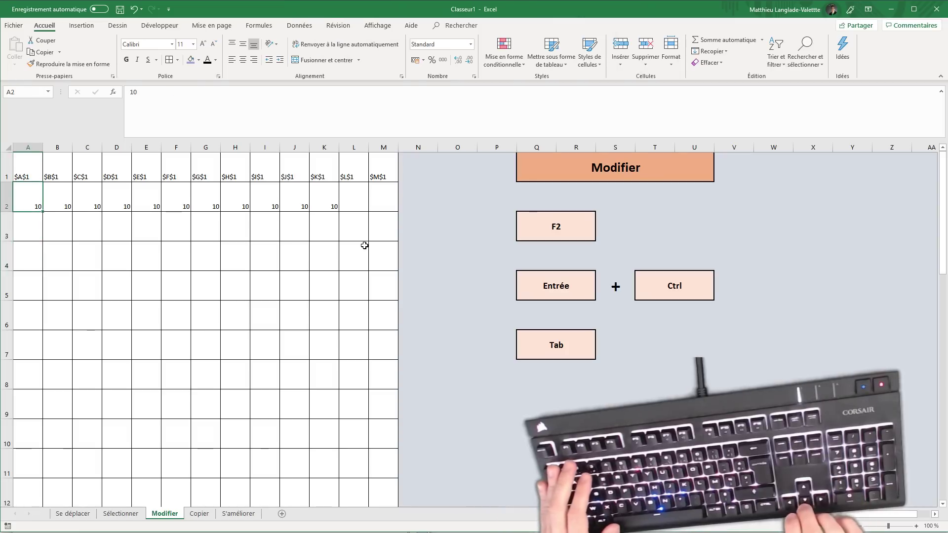
key("Down")
key("Down")
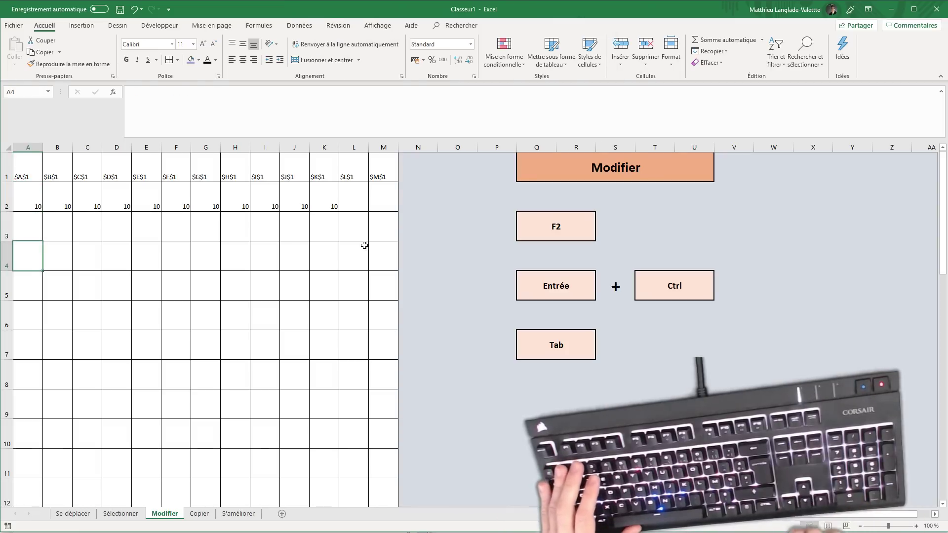
Enter 120 in cell B4, return to it, and overwrite it with 121 while keeping B4 active
key("Right")
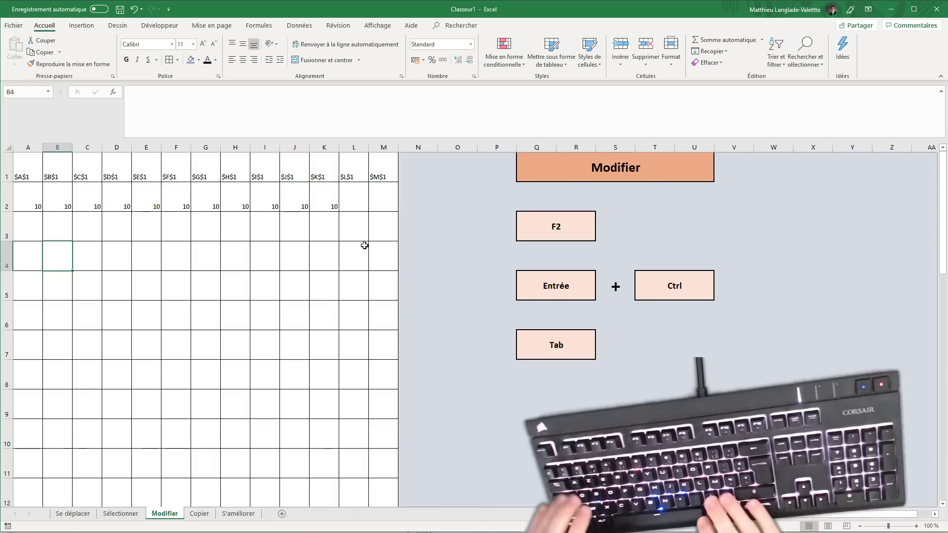
type("120")
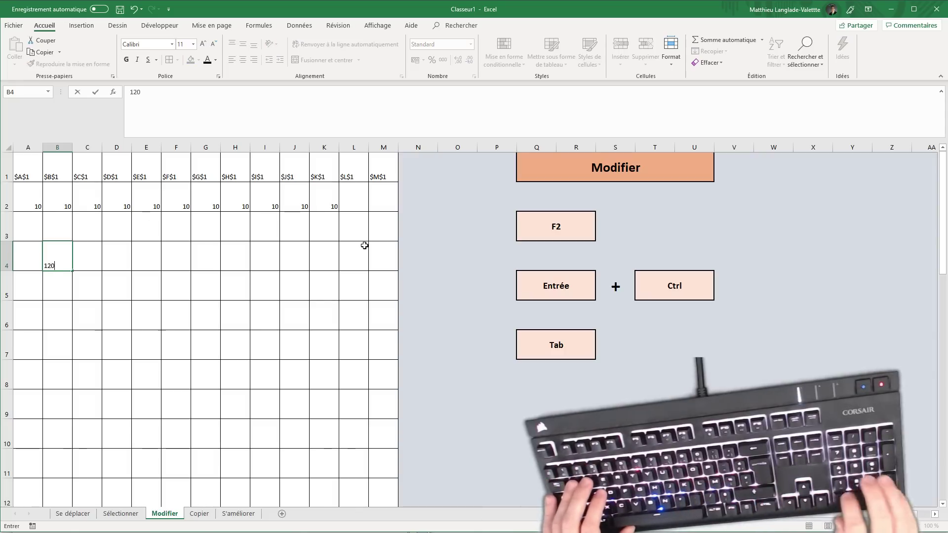
key("Return")
key("Up")
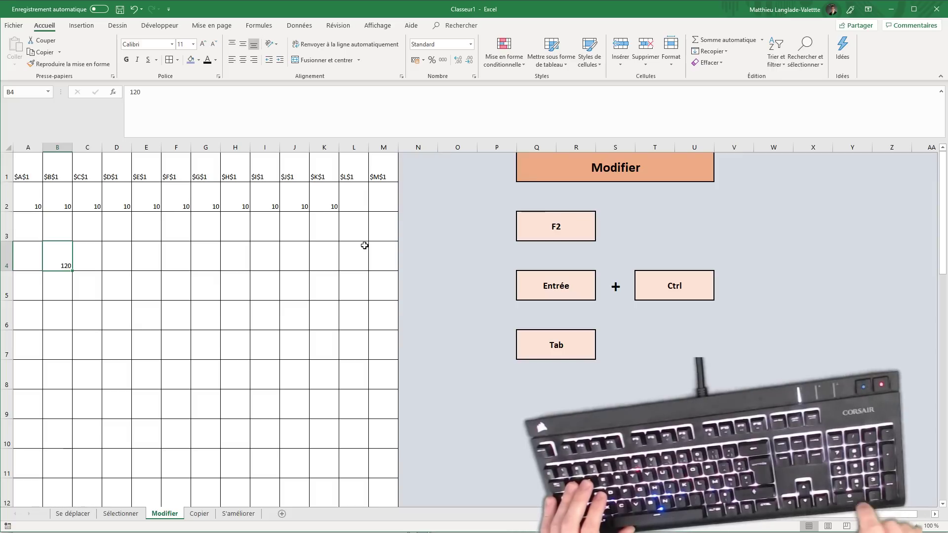
type("121")
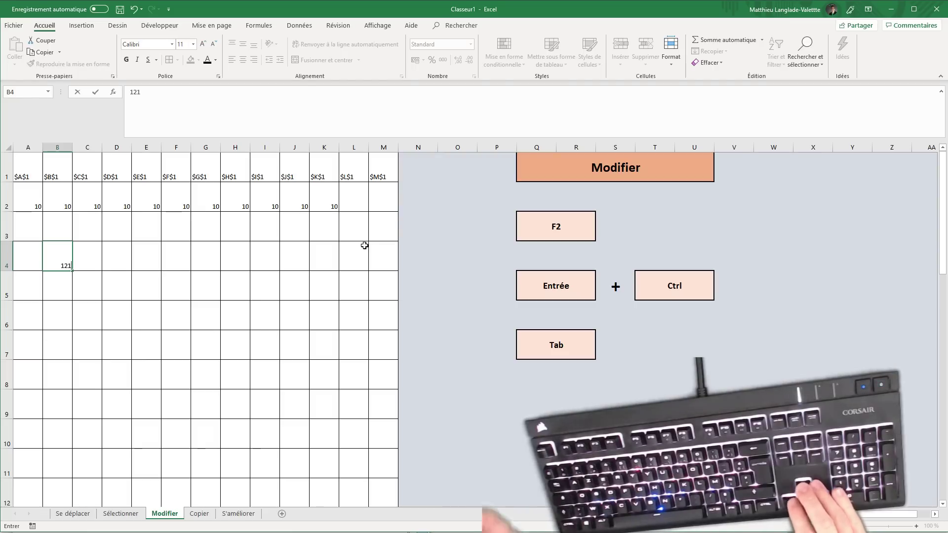
key("ctrl+Return")
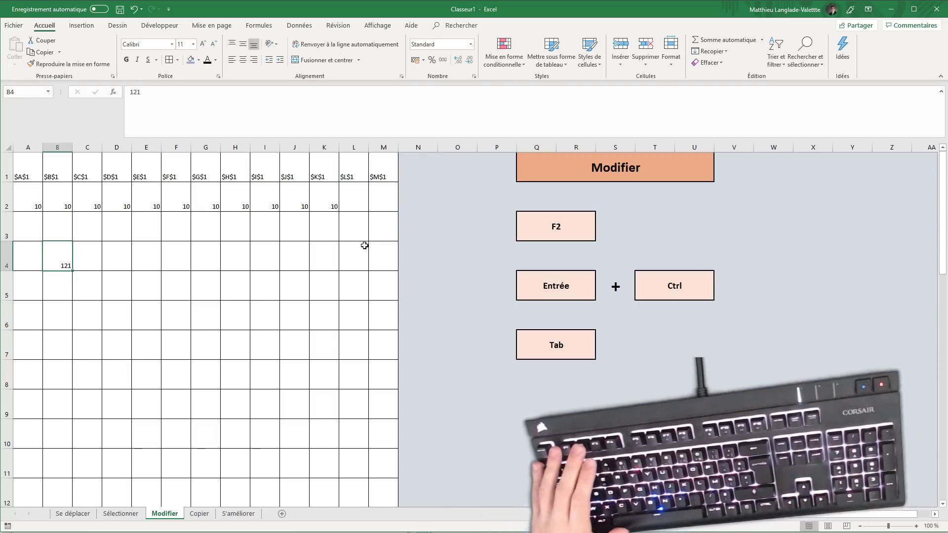
Edit the existing content of B4 in place, replacing only its last digit so the value is 120
key("F2")
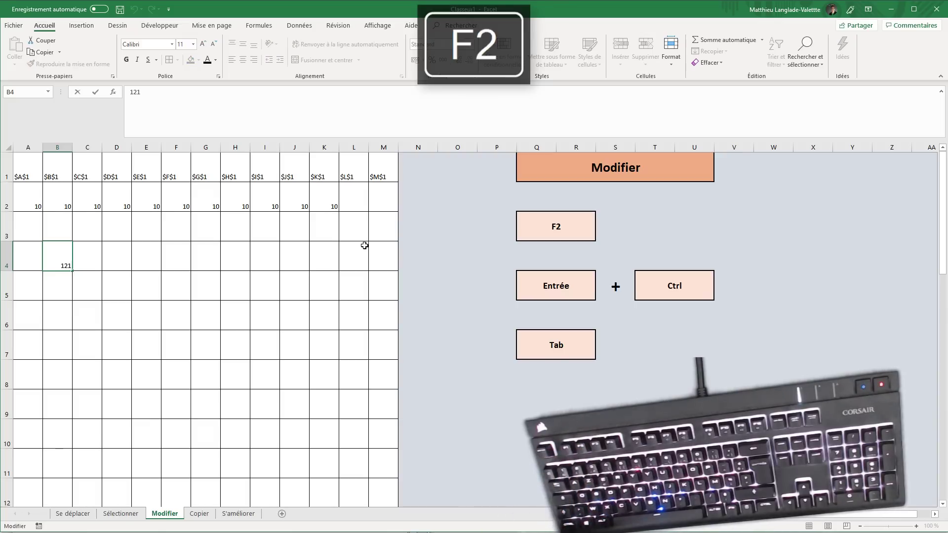
key("BackSpace")
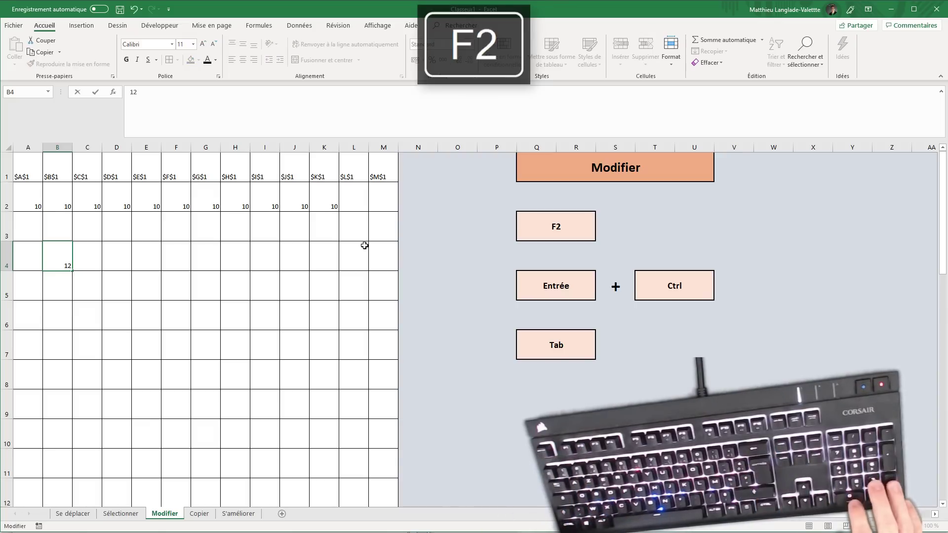
type("0")
key("Return")
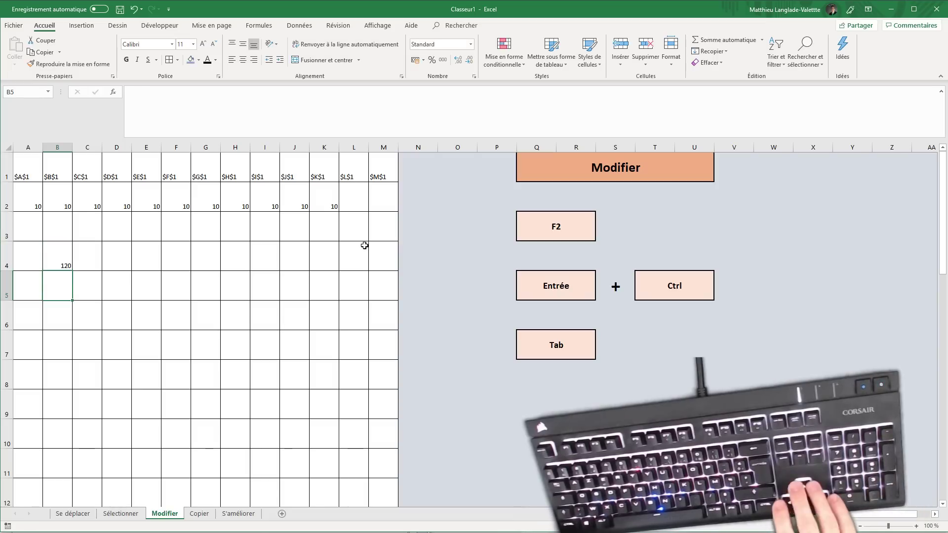
Enter the formula =SOMME(B2:K2) in cell B3, extending the range from B2 to the last filled cell of row 2
key("Up")
key("Up")
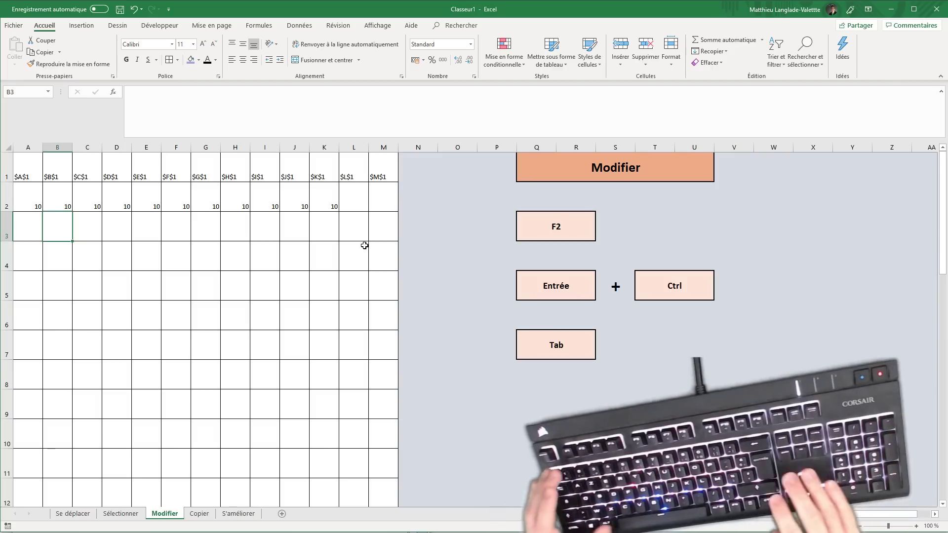
type("=SOMME(")
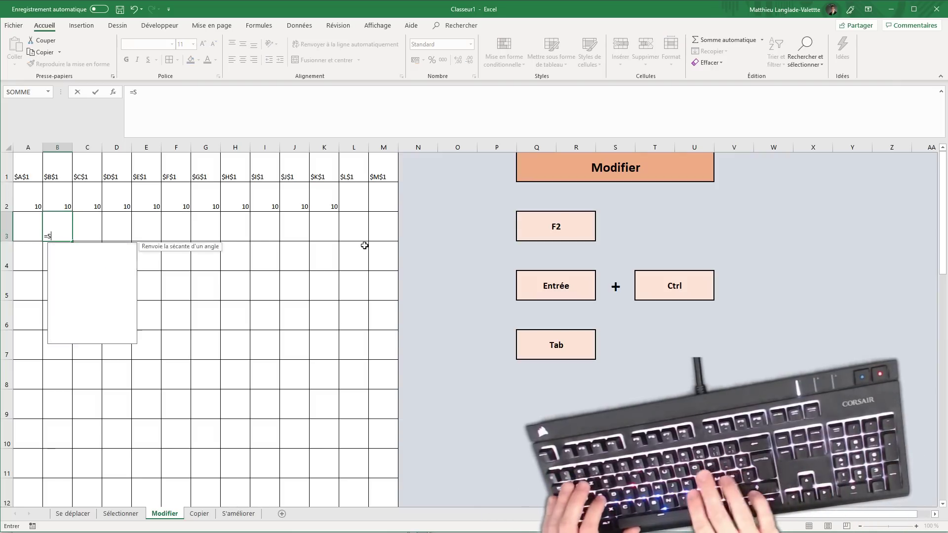
key("Up")
key("ctrl+shift+Right")
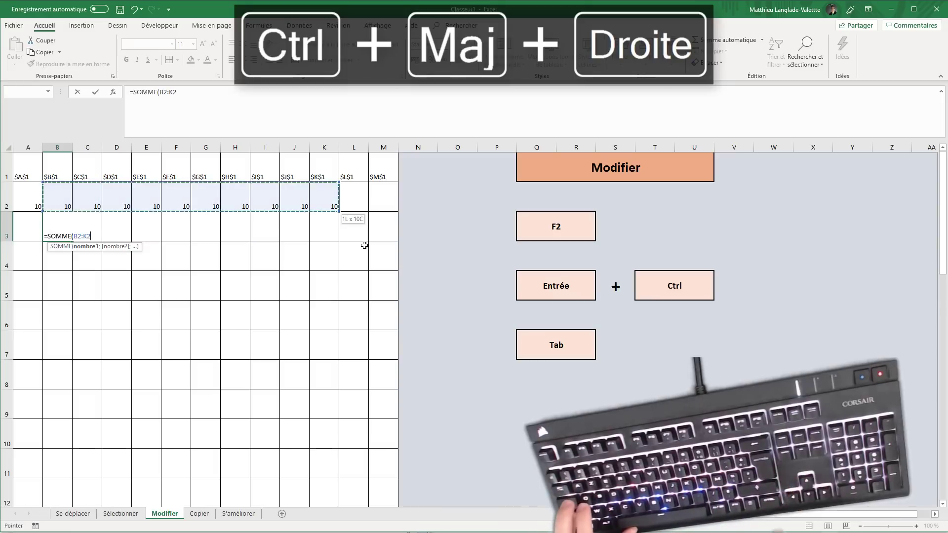
key("ctrl+shift+Left")
key("ctrl+shift+Right")
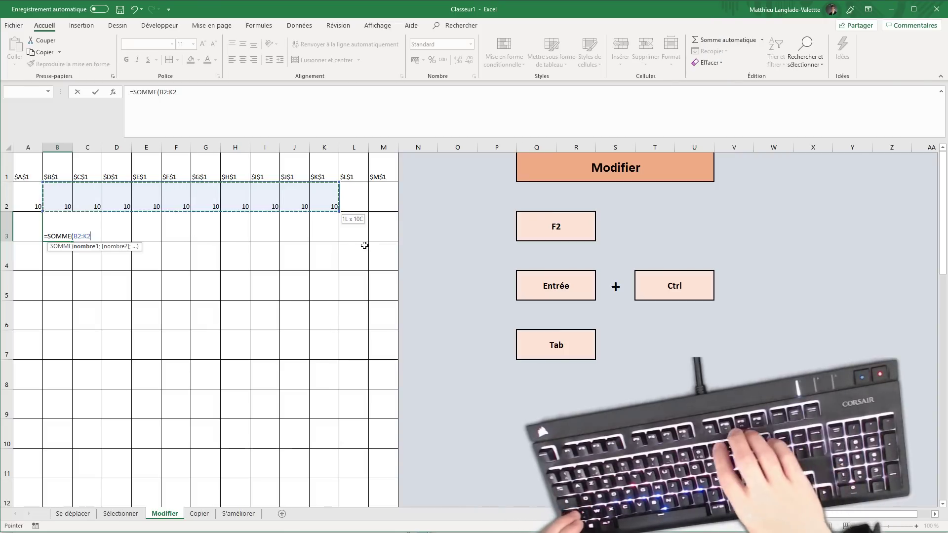
type(")")
key("ctrl+Return")
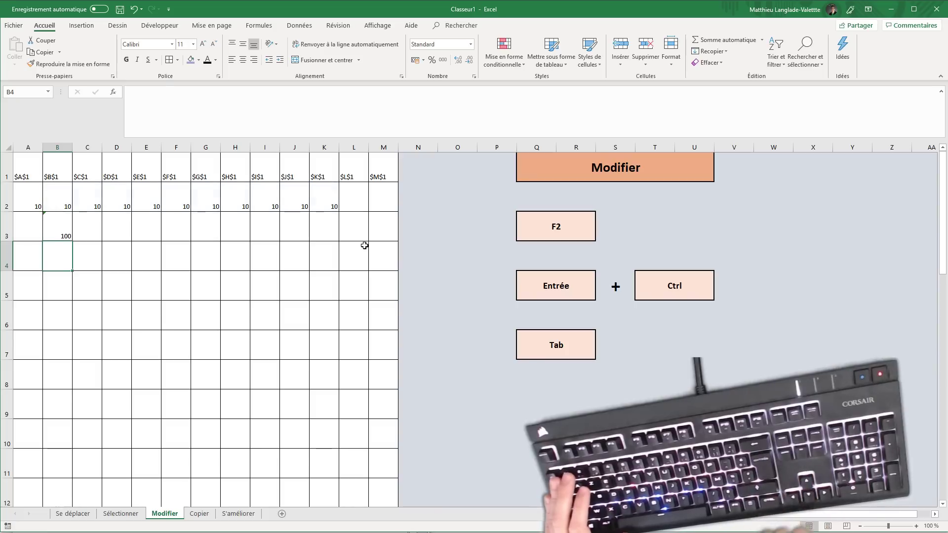
Edit the formula in B3 in place so that its range ends at M2: =SOMME(B2:M2)
key("F2")
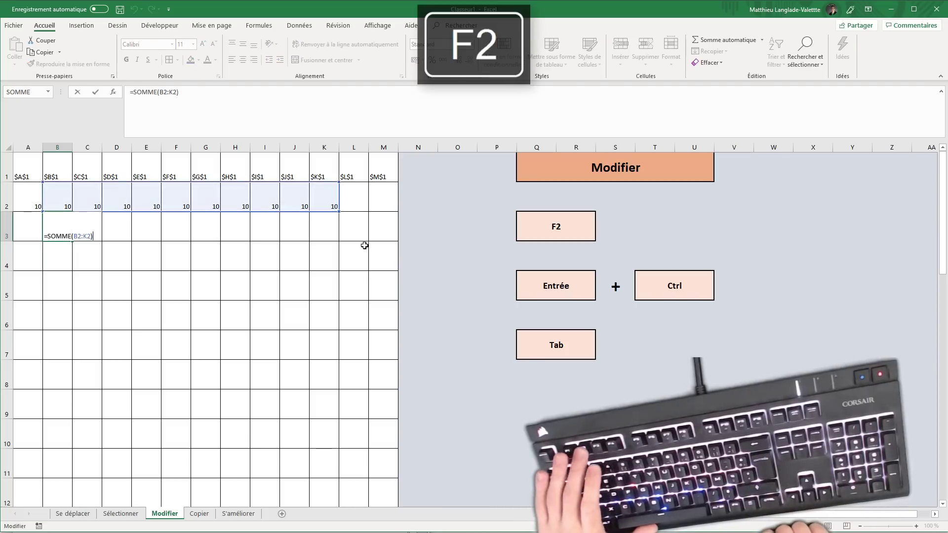
key("Left")
key("Left")
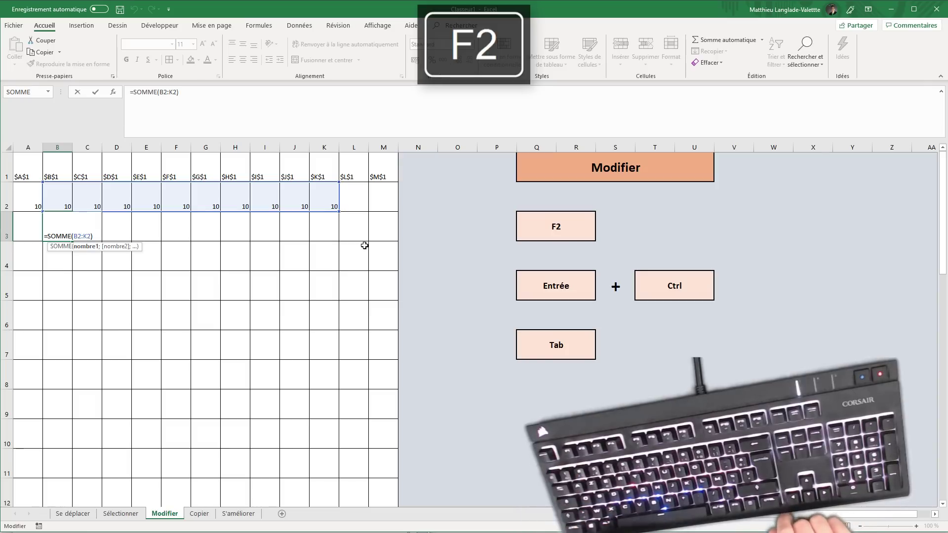
key("BackSpace")
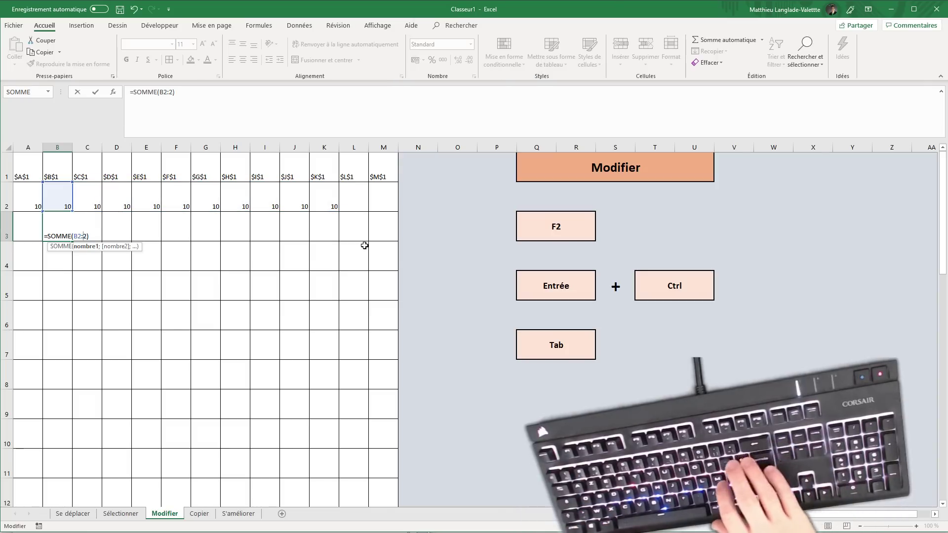
type("m")
key("Return")
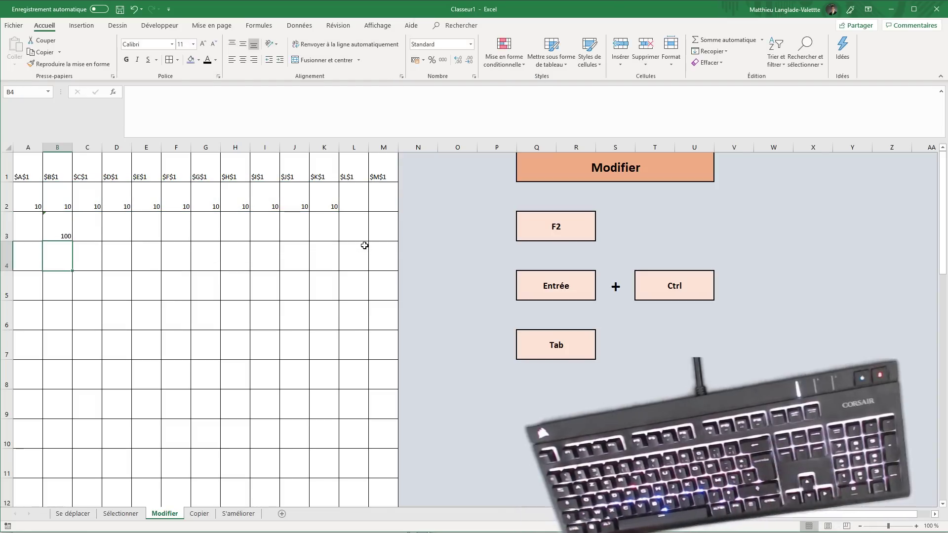
Go back to cell B4, enter 120 in it and finish in B5
key("Up")
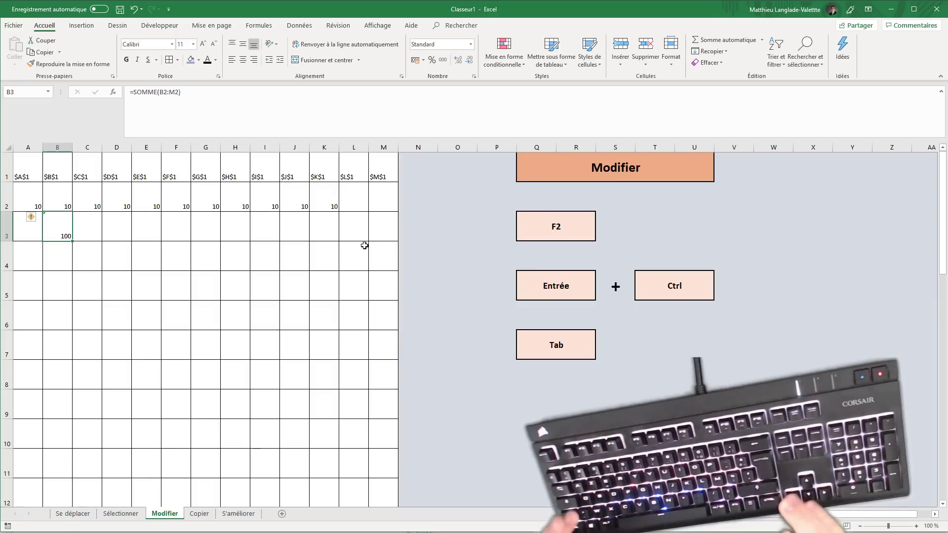
key("Return")
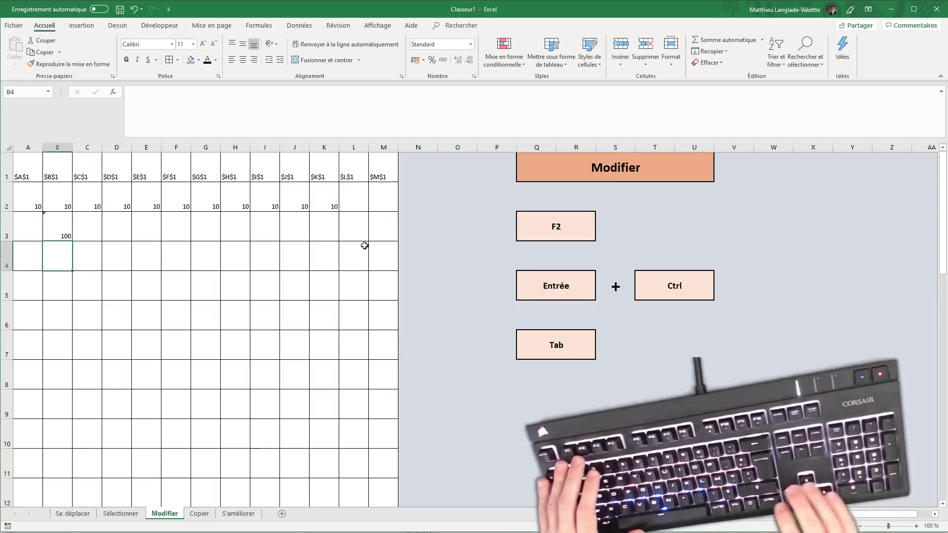
type("120")
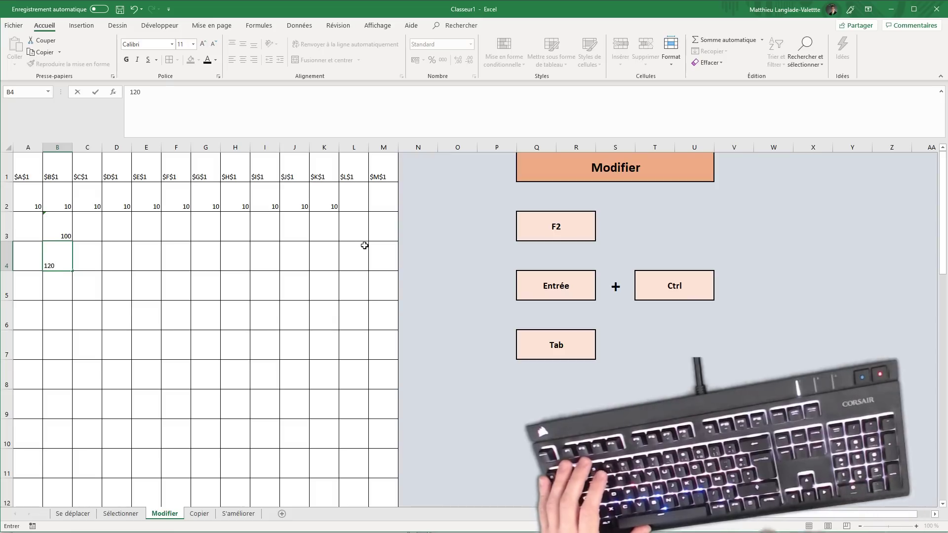
key("Return")
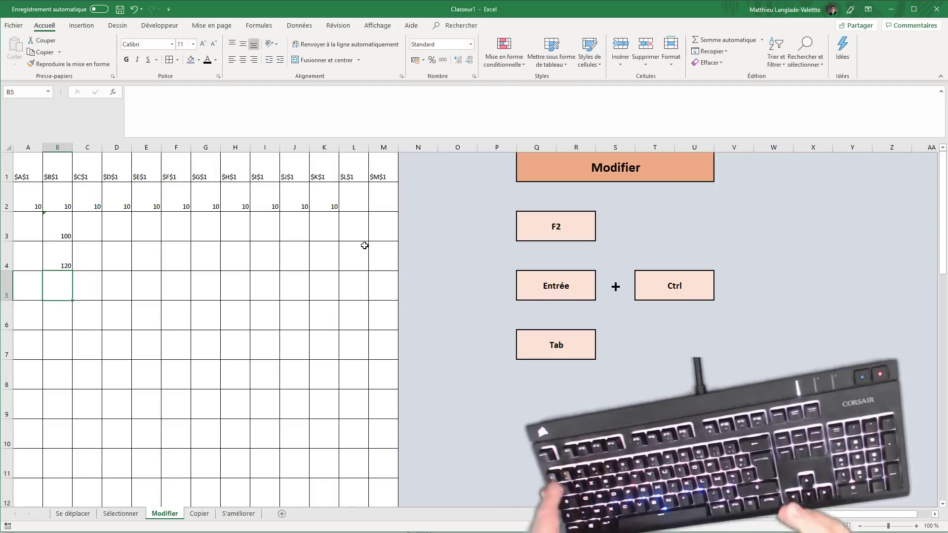
Overwrite B4 with 1, committing the entry sideways to C4, and step back to B4
key("Up")
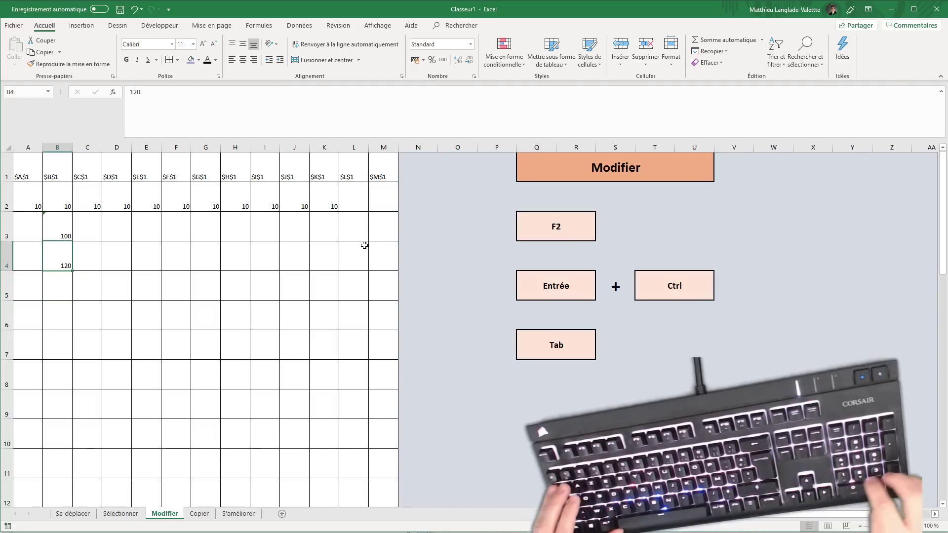
type("1")
key("Tab")
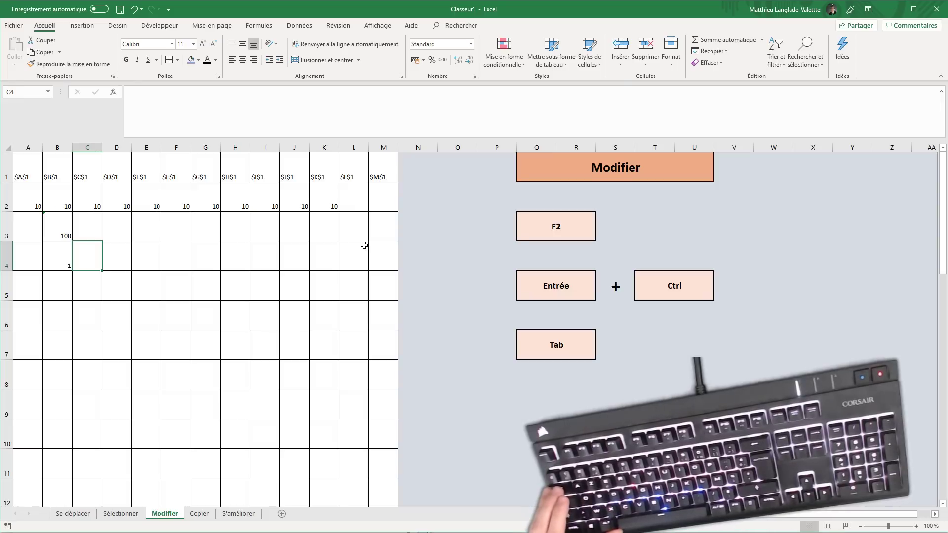
key("shift+Tab")
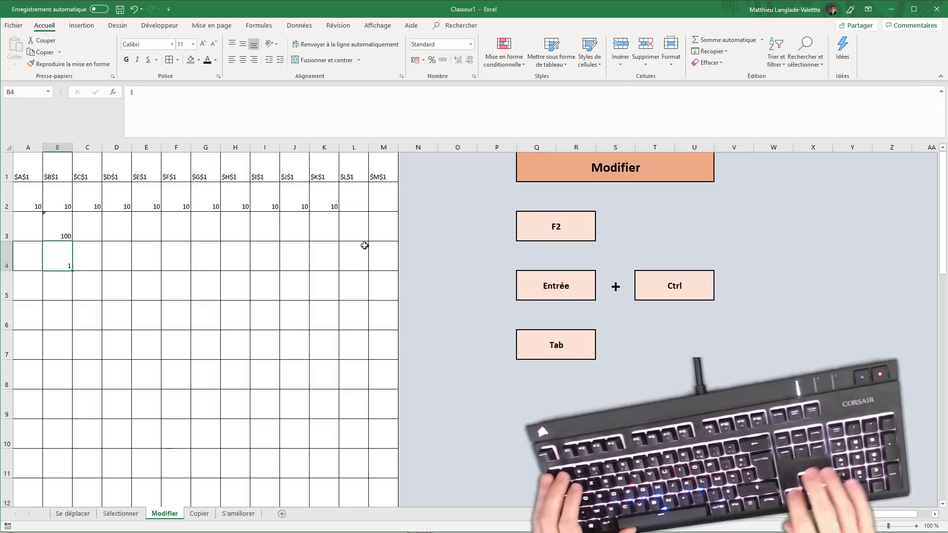
Step down to B5 and back up to B4, then clear B4 and move to B5
key("Return")
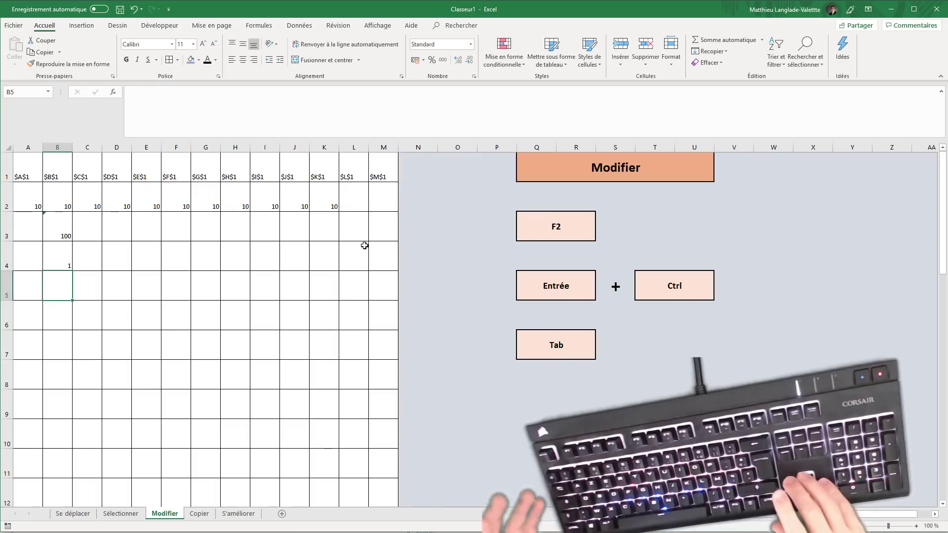
key("shift+Return")
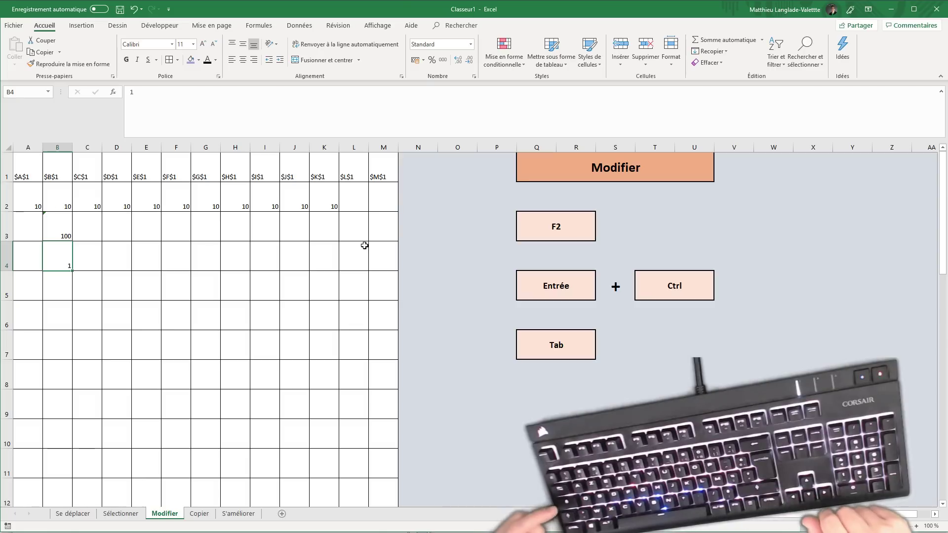
key("Down")
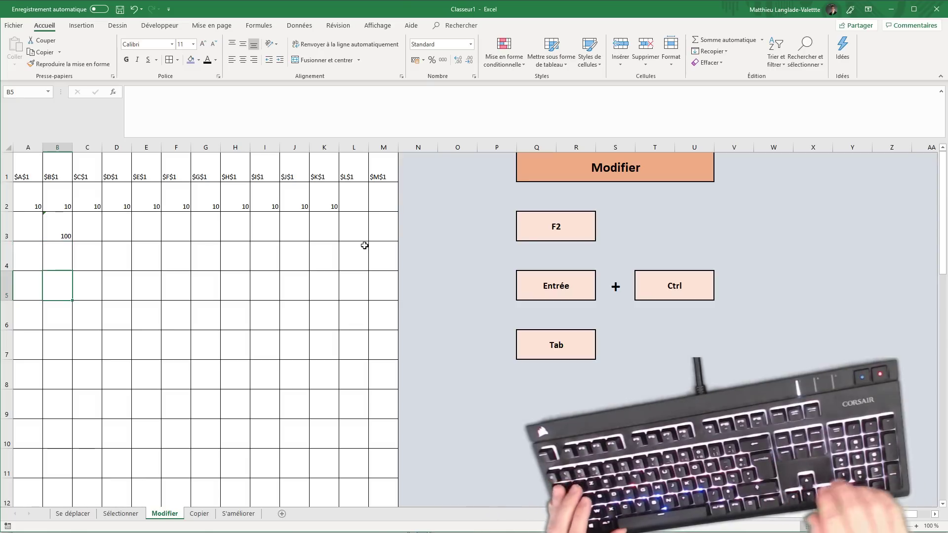
Enter 1, 2, 3 and 4 across cells B5 to E5, then return to the row's starting column in B6
type("1")
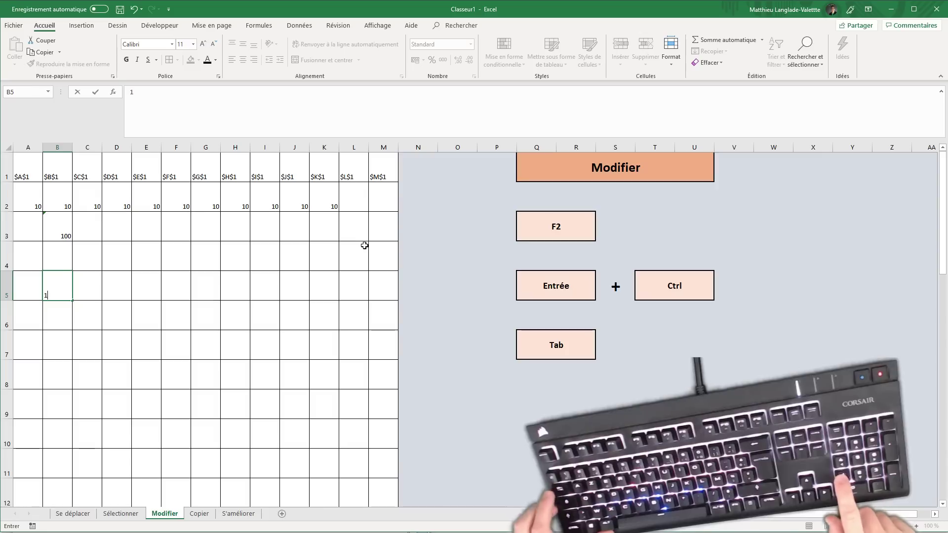
key("Tab")
type("2")
key("Tab")
type("3")
key("Tab")
type("4")
key("Tab")
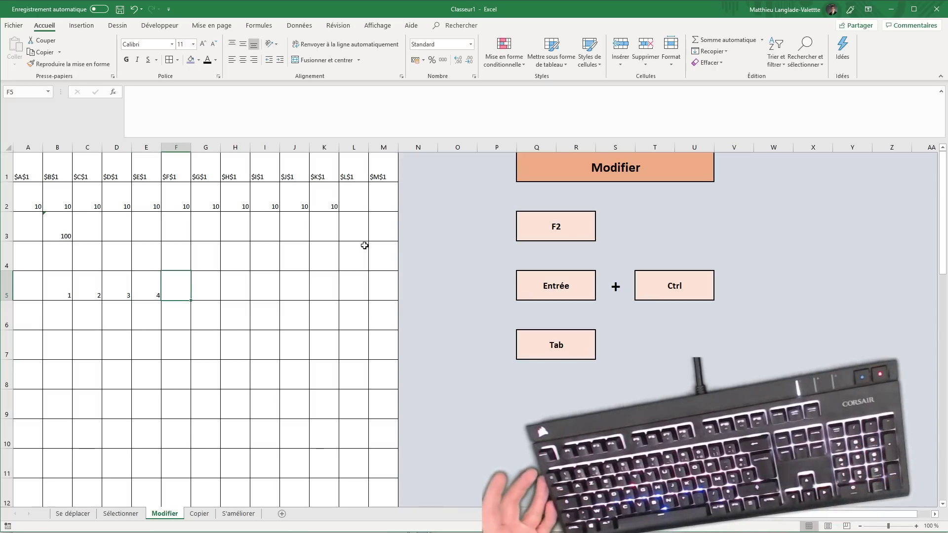
key("Return")
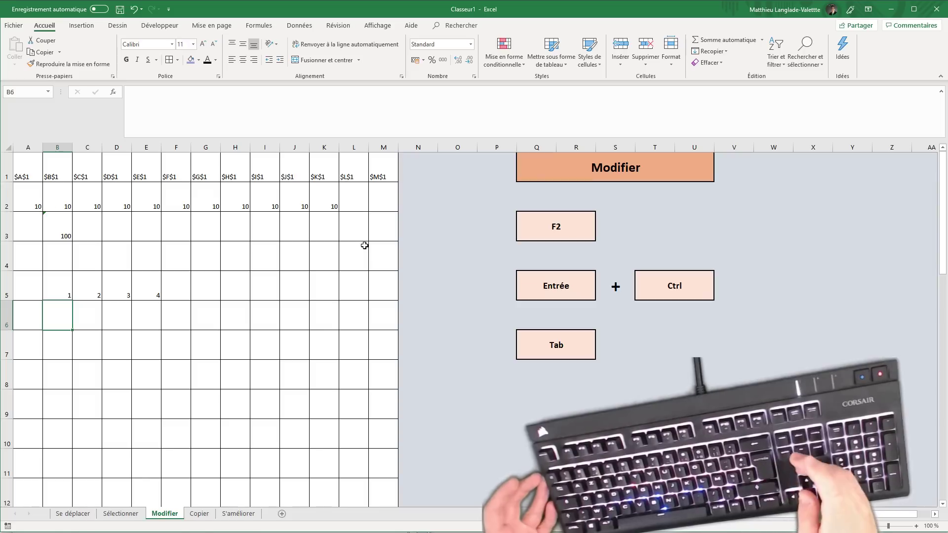
Select the range B5:F5, then release the selection and return to B5
key("Up")
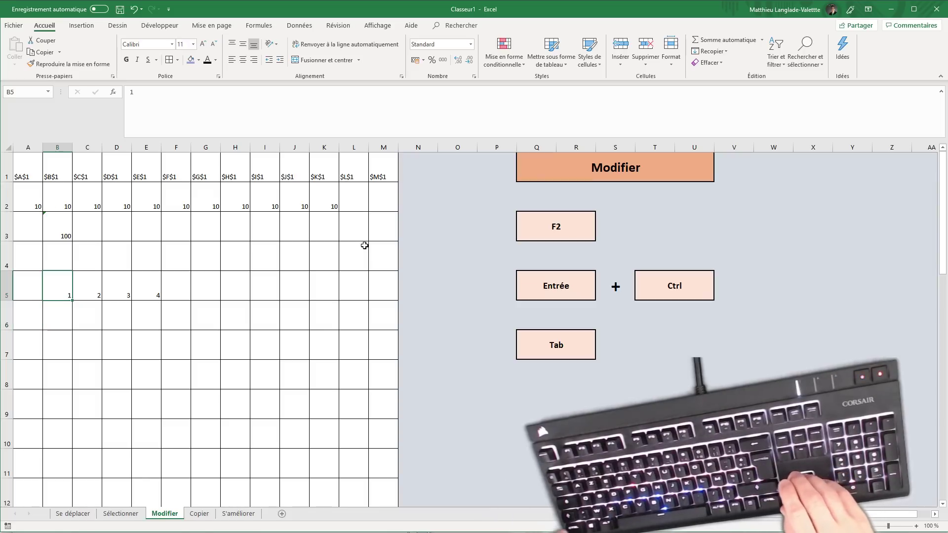
key("shift+Up")
key("shift+Right")
key("shift+Right")
key("shift+Down")
key("shift+Right")
key("shift+Right")
key("shift+Right")
key("shift+Left")
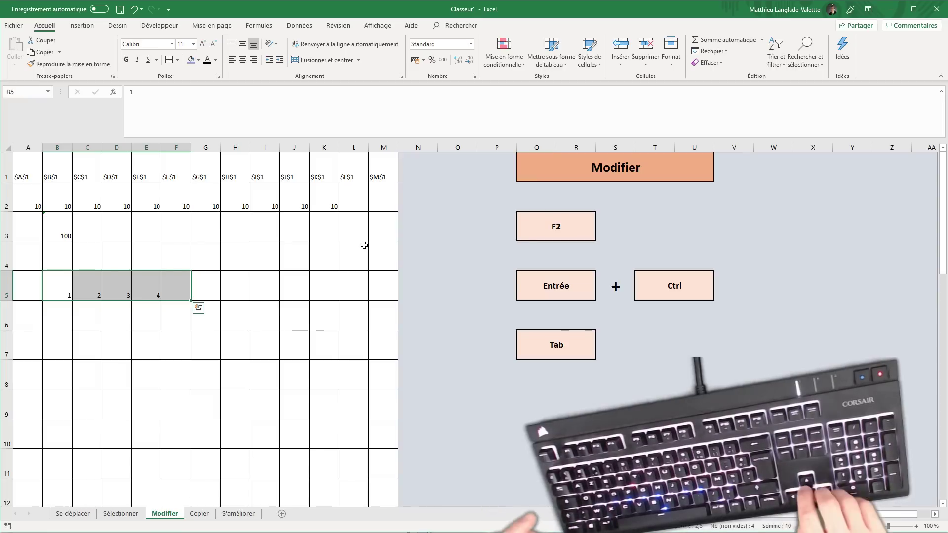
key("Right")
key("Down")
key("Left")
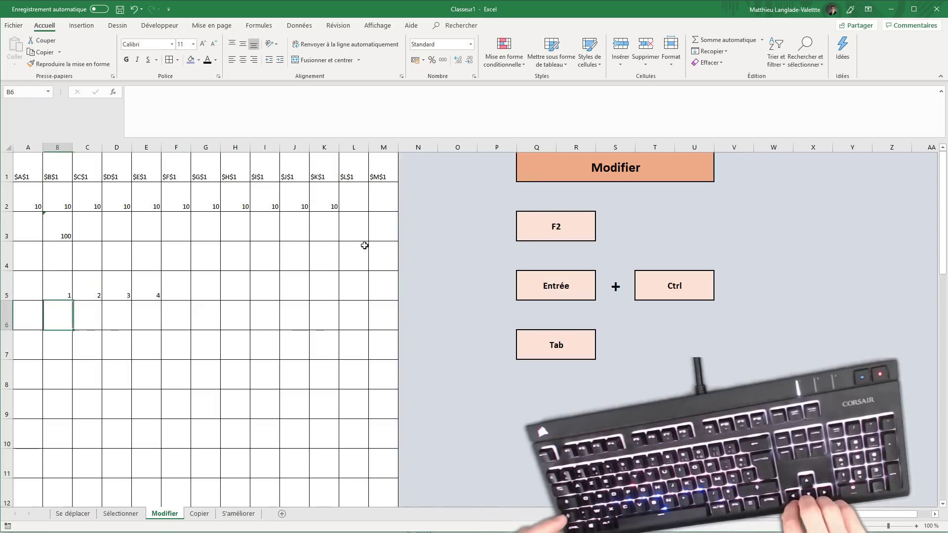
key("Up")
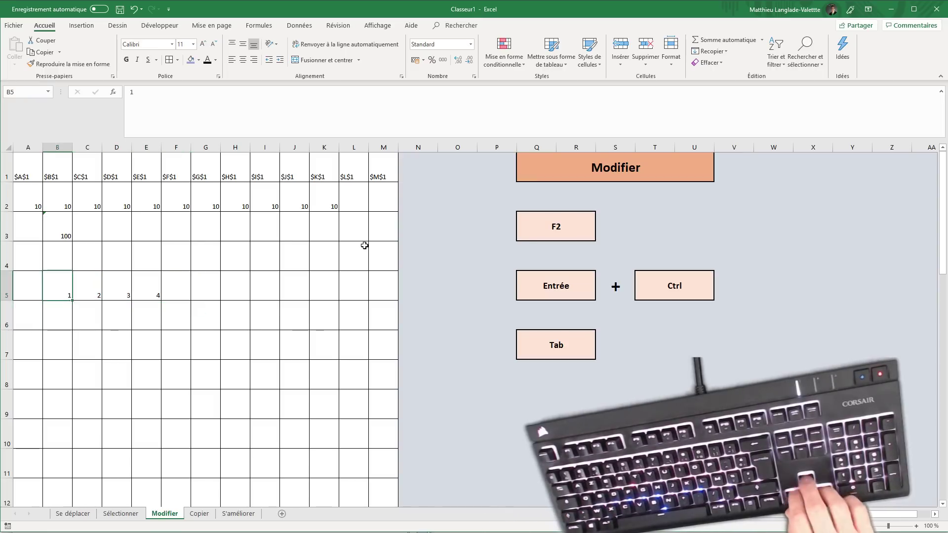
Move along row 5 to G5, then go down one row and back to B6
key("Right")
key("Right")
key("Right")
key("Right")
key("Right")
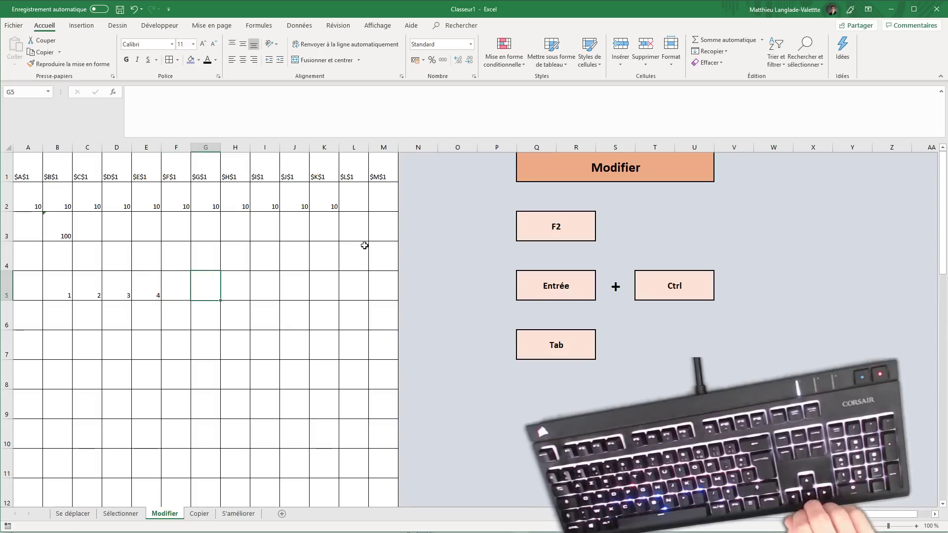
key("Down")
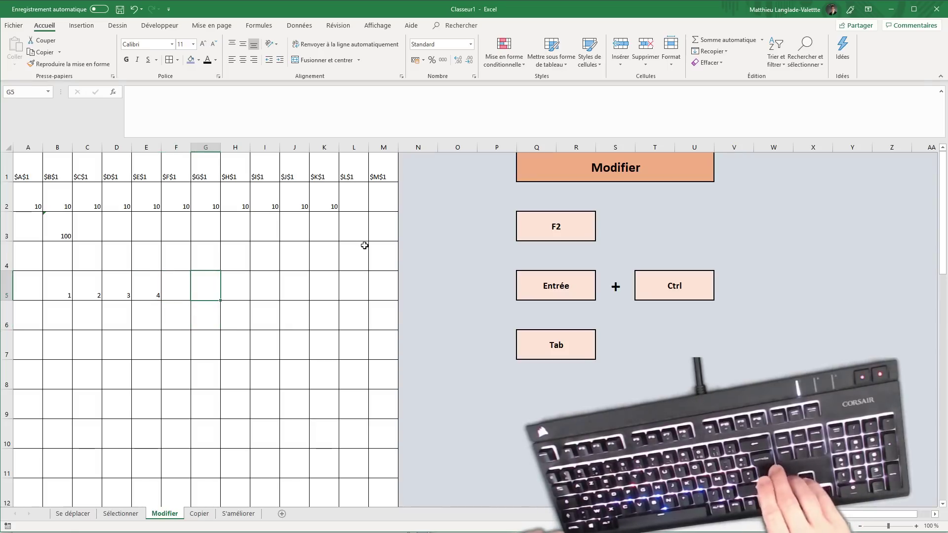
key("Left")
key("Left")
key("Left")
key("Left")
key("Left")
Enter 1, 2 and 3 across cells B6 to D6, then return to the starting column in B7
type("1")
key("Tab")
type("2")
key("Tab")
type("3")
key("Tab")
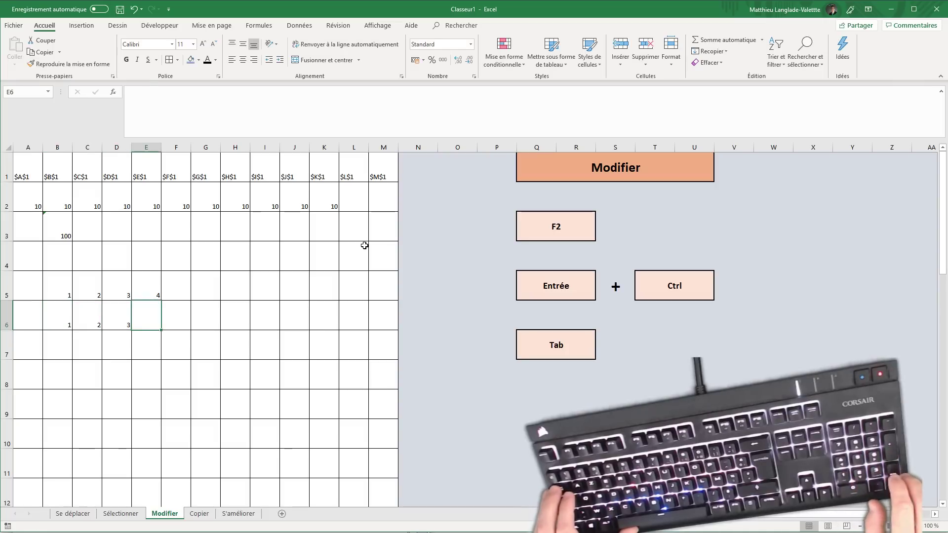
key("Return")
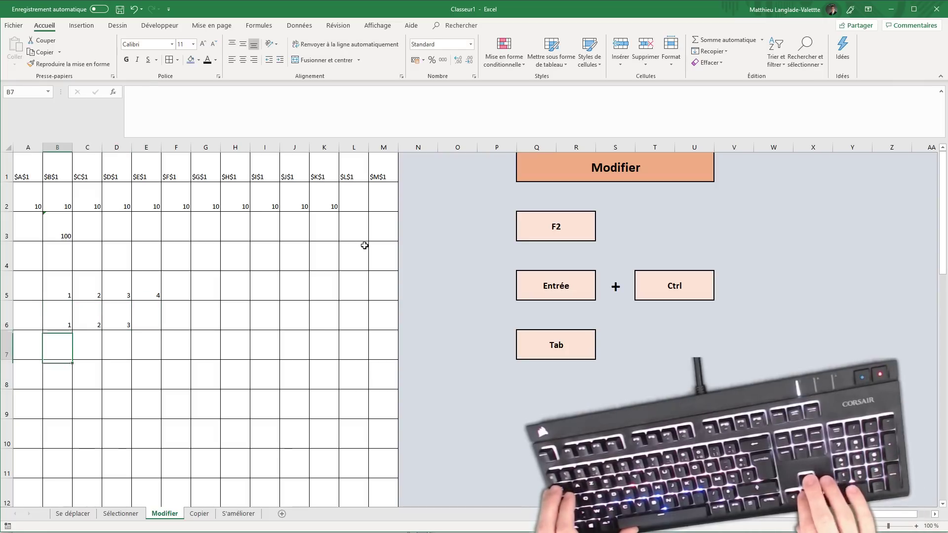
Walk cell by cell along the values in row 6 and return to B7
key("Up")
key("Right")
key("Right")
key("Right")
key("Left")
key("Left")
key("Down")
key("Left")
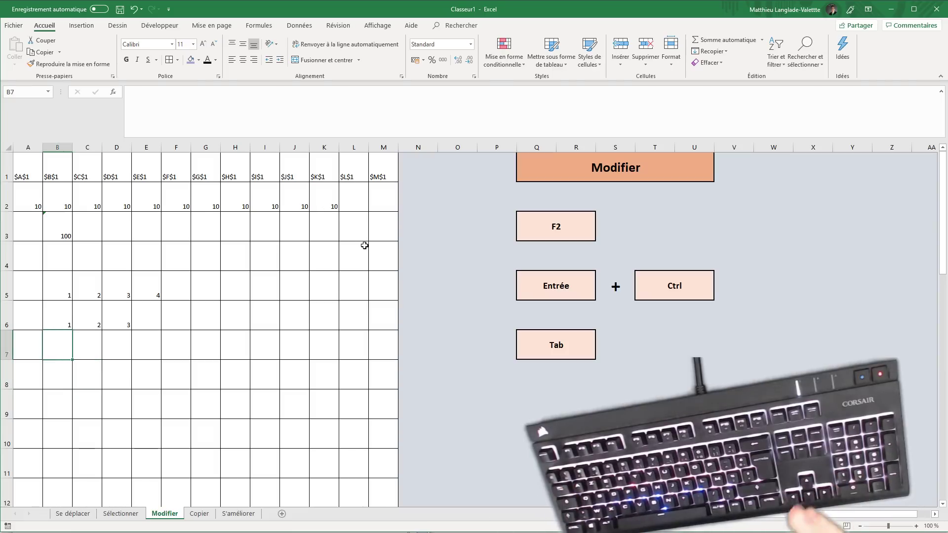
Select the block B5:E7 and clear its contents, ending in cell B5
key("Up")
key("Up")
key("shift+Down")
key("shift+Down")
key("ctrl+shift+Right")
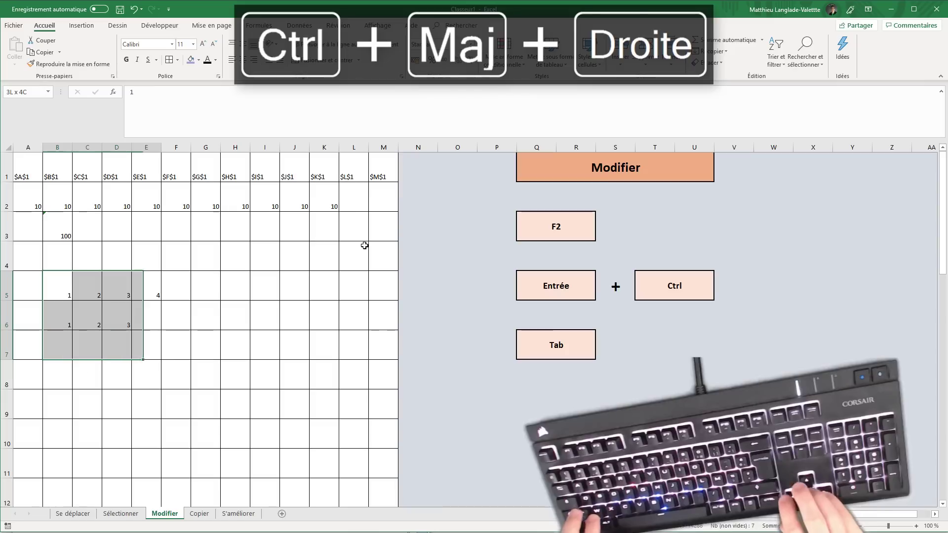
key("Delete")
key("Right")
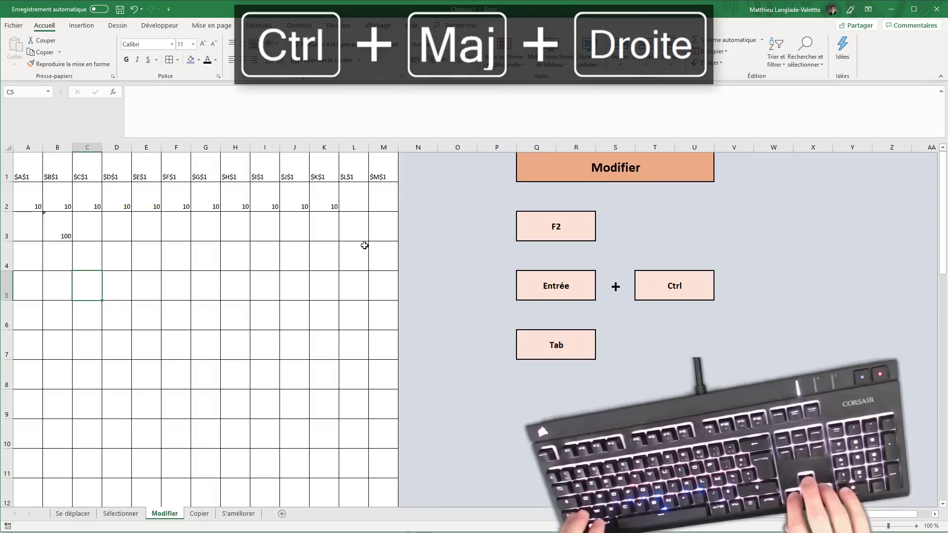
key("Left")
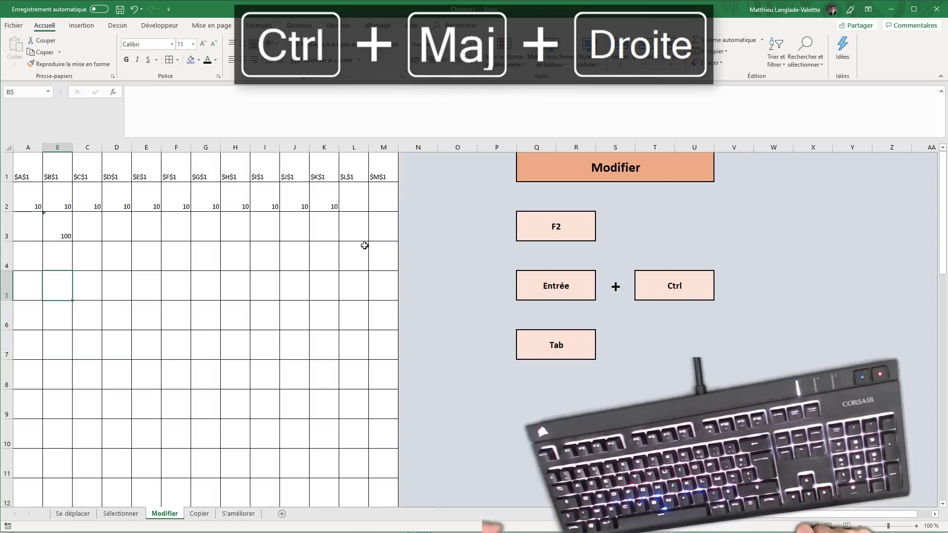
Select B5:J5 and fill all of its cells with the value 10 in a single entry
key("shift+Right")
key("shift+Right")
key("shift+Right")
key("shift+Right")
key("shift+Right")
key("shift+Right")
key("shift+Right")
key("shift+Right")
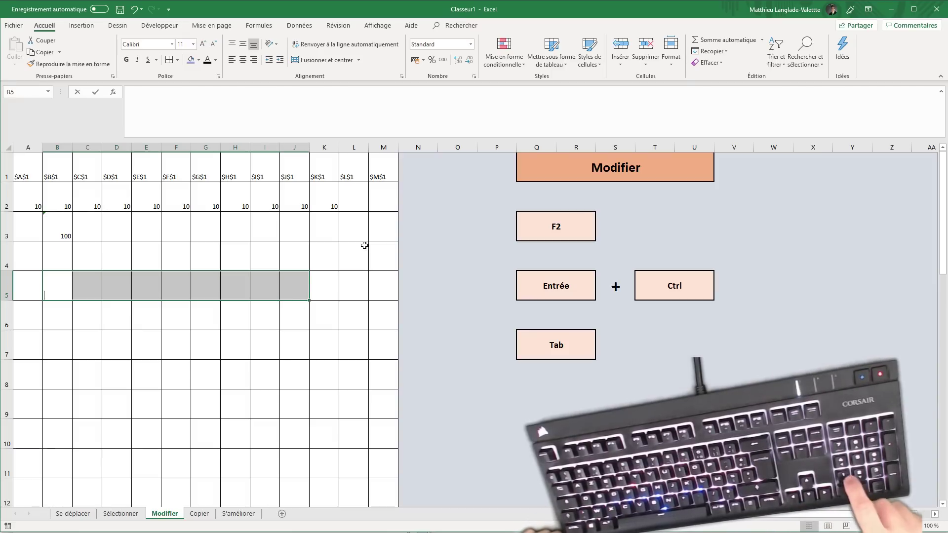
type("10")
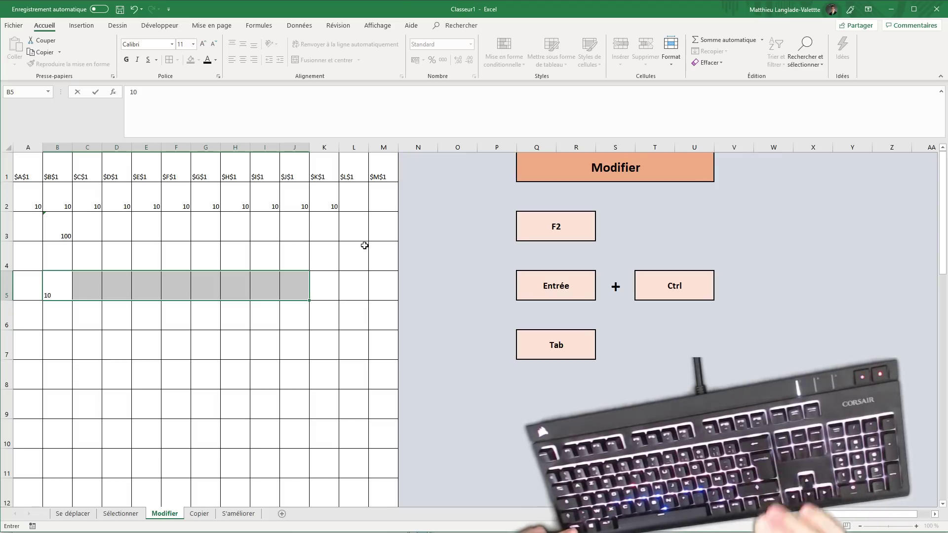
key("ctrl+Return")
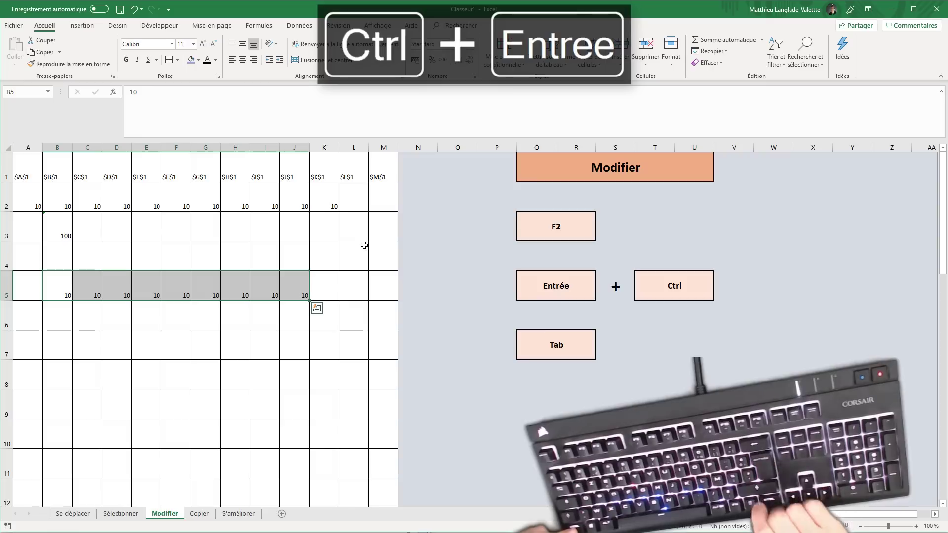
Go through the cells of row 5 one by one up to J5 to check the filled values, ending in I4
key("Left")
key("Right")
key("Right")
key("Right")
key("Right")
key("Right")
key("Right")
key("Right")
key("Right")
key("Right")
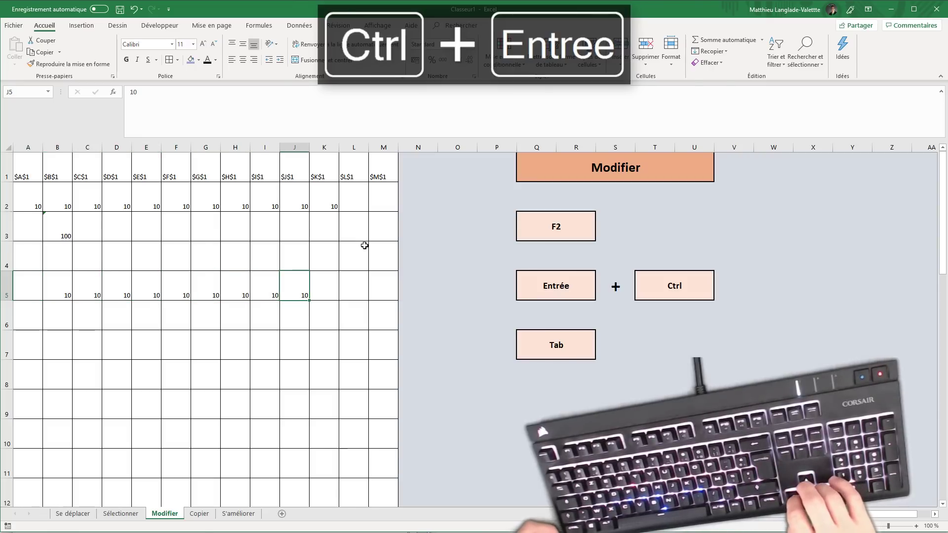
key("Up")
key("Left")
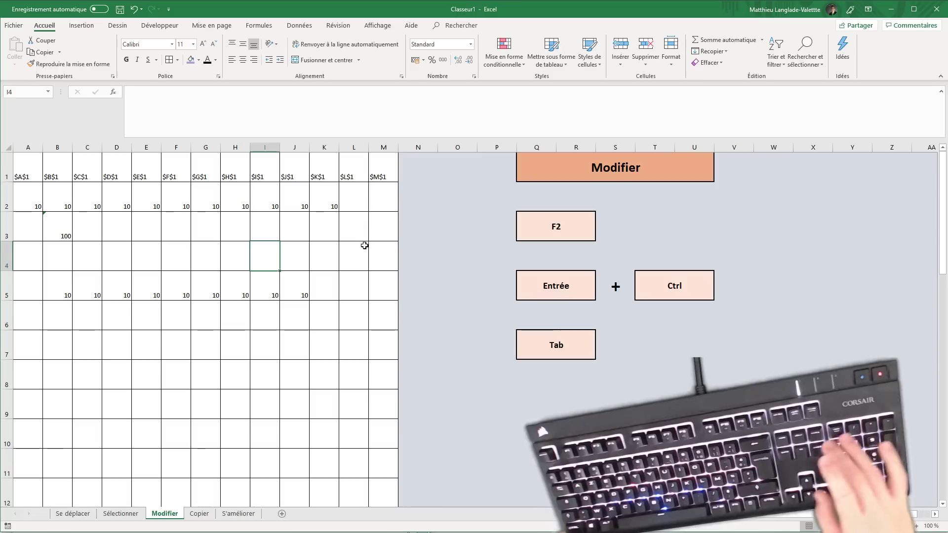
Switch to the Copier worksheet, jump to cell A1 and move from there to G3
key("ctrl+Page_Down")
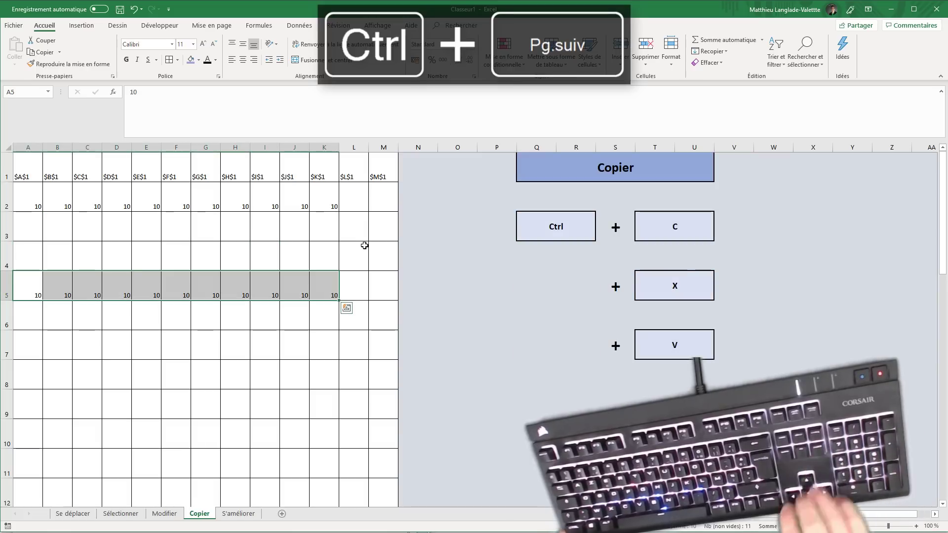
key("ctrl+Home")
key("Right")
key("Right")
key("Right")
key("Right")
key("Right")
key("Right")
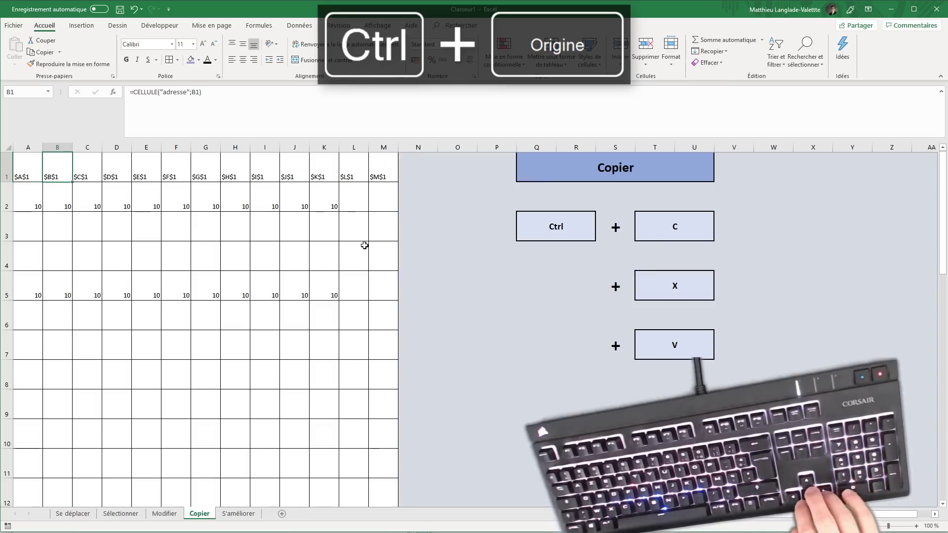
key("Down")
key("Down")
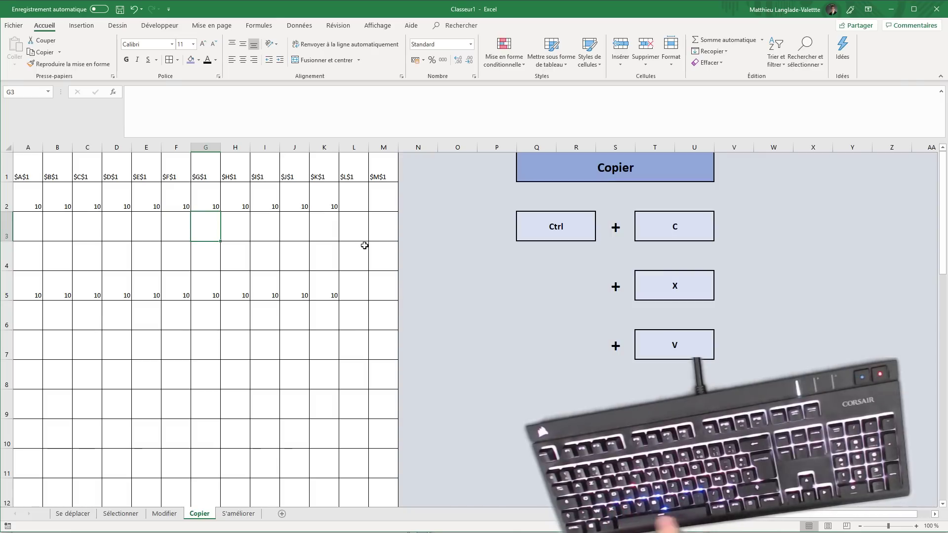
Move along row 3 to the box labelled C in the copy shortcut overview
key("Right")
key("Right")
key("Right")
key("Right")
key("Right")
key("Right")
key("Right")
key("Right")
key("Right")
key("Right")
key("Right")
key("Right")
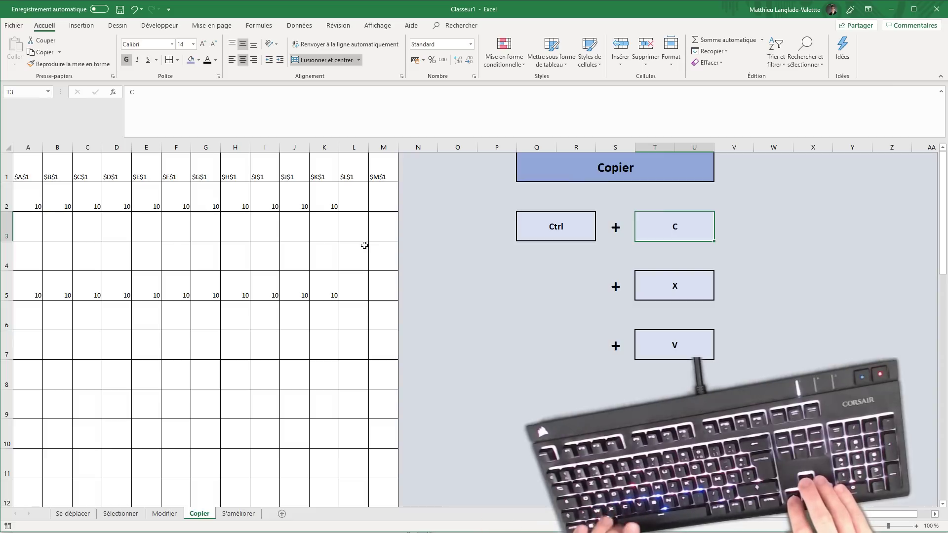
Move back from the shortcut overview to K5, the last filled cell of row 5
key("Left")
key("Left")
key("Left")
key("Left")
key("Left")
key("Left")
key("Down")
key("Left")
key("Down")
key("Left")
key("Left")
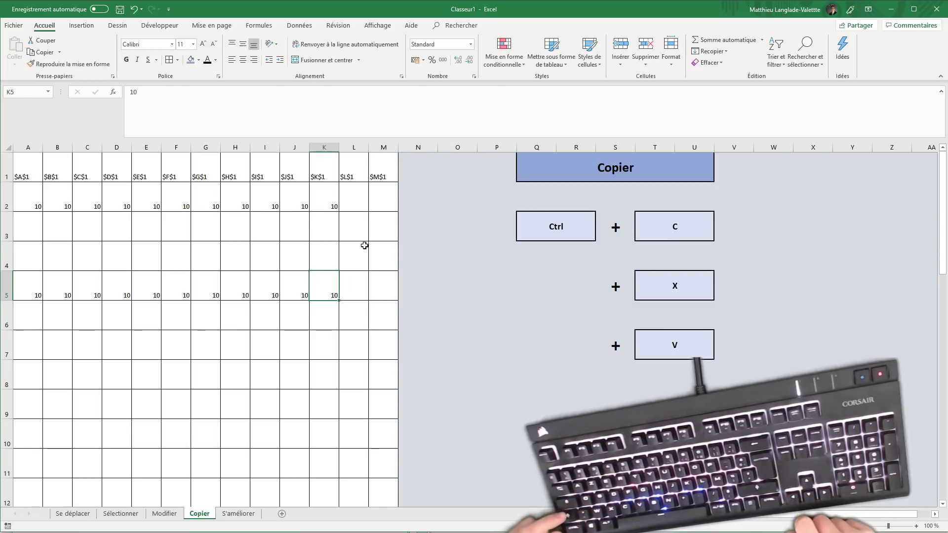
Copy the filled range A5:K5 and paste it into row 7 starting at A7
key("ctrl+shift+Left")
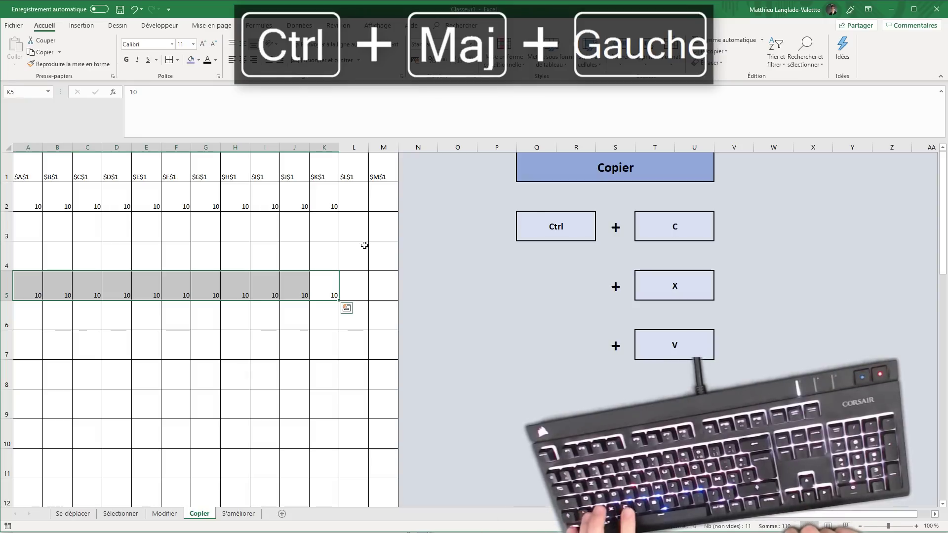
key("ctrl+c")
key("Down")
key("Down")
key("ctrl+Left")
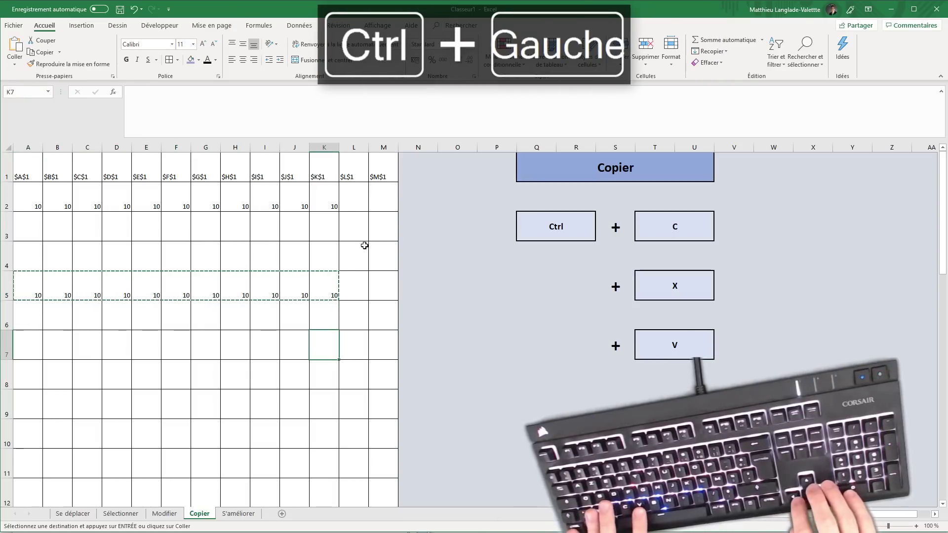
key("ctrl+v")
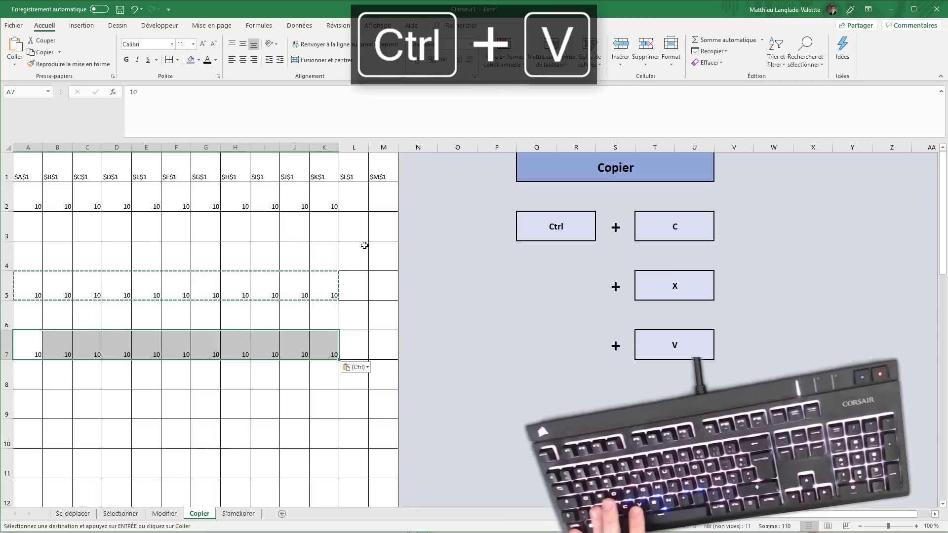
Paste the copied row again into row 9 starting at A9
key("Down")
key("Down")
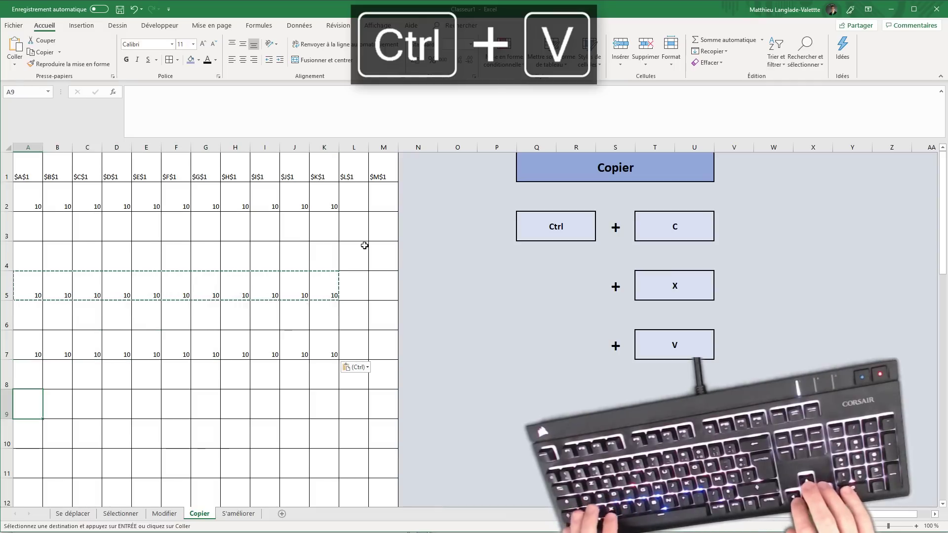
key("ctrl+v")
Cut the range A5:K5 and paste it into row 11 starting at A11
key("Up")
key("Up")
key("Up")
key("Up")
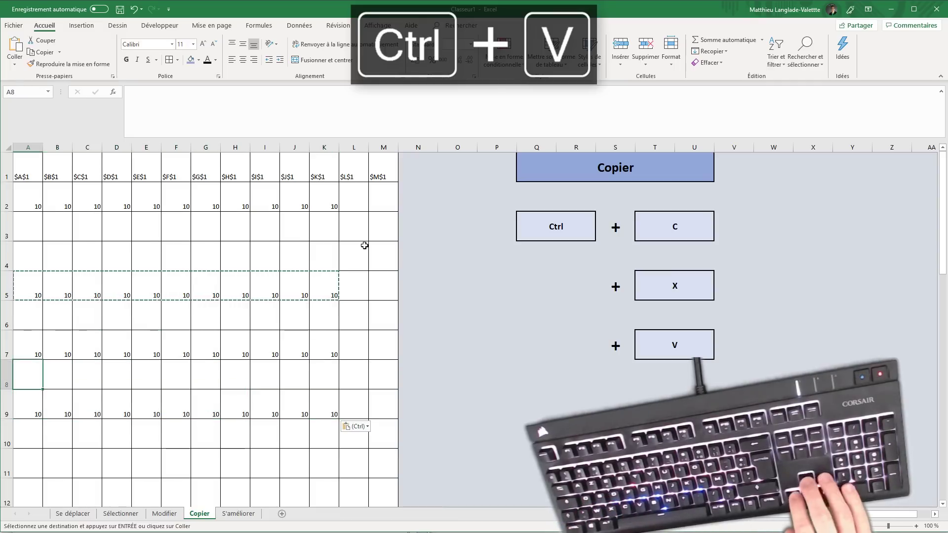
key("ctrl+shift+Right")
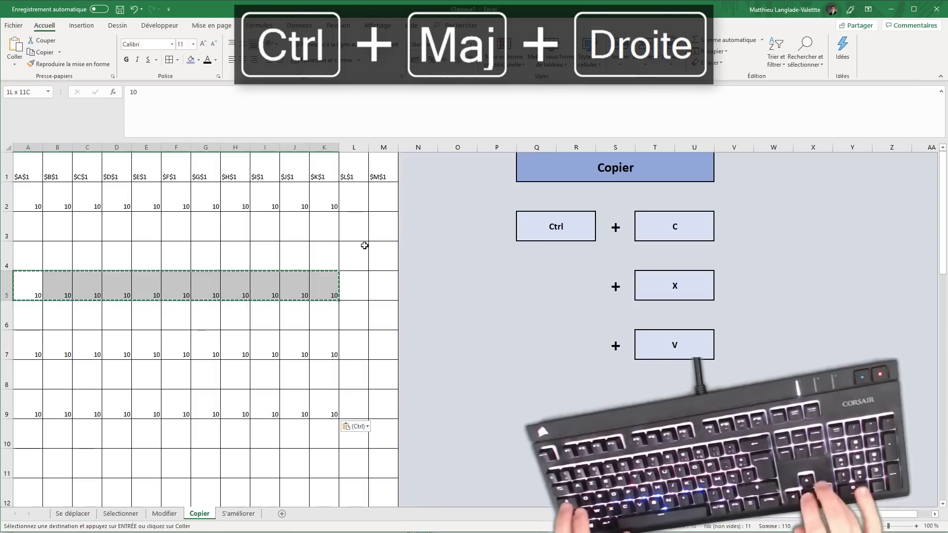
key("ctrl+x")
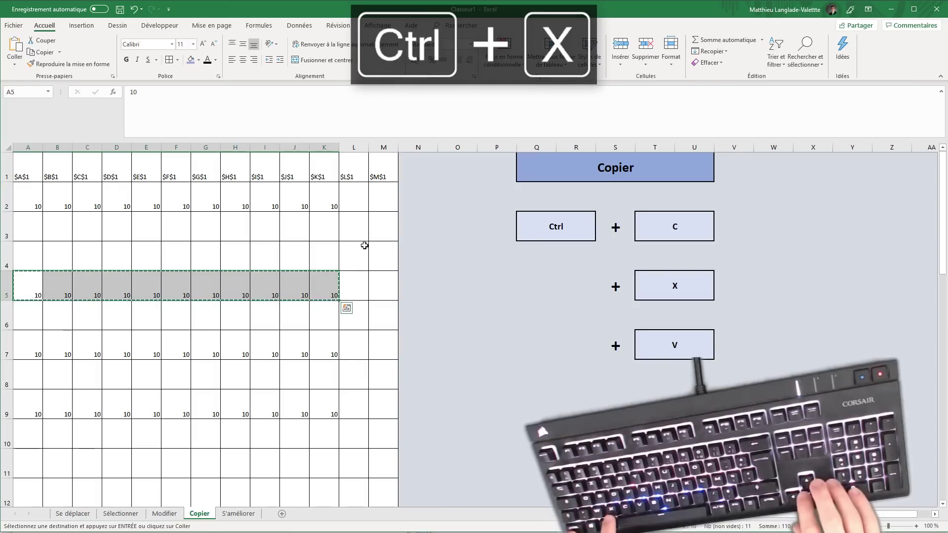
key("Down")
key("Down")
key("Down")
key("Down")
key("Down")
key("Down")
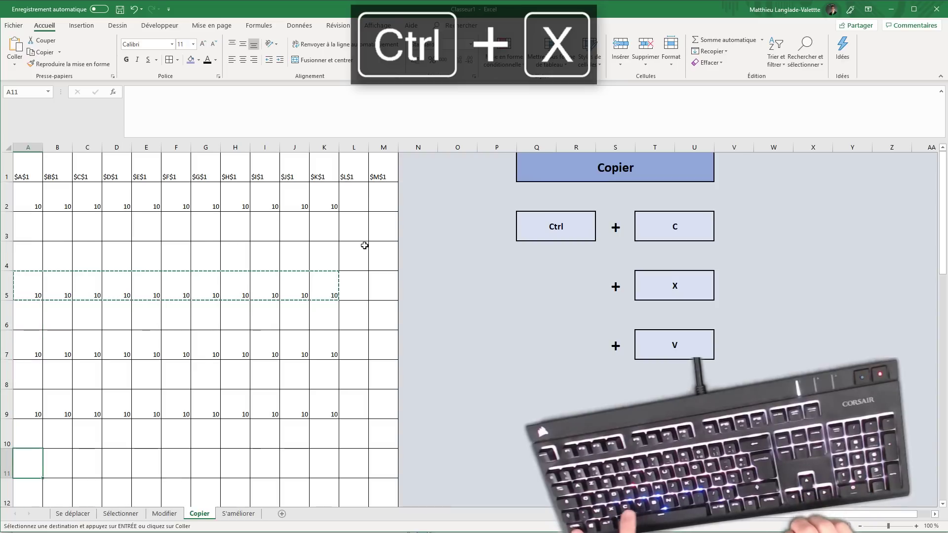
key("ctrl+v")
Return to row 5 and select A5:I5 to examine the cells that were cut
key("Up")
key("Up")
key("Up")
key("Up")
key("Up")
key("Up")
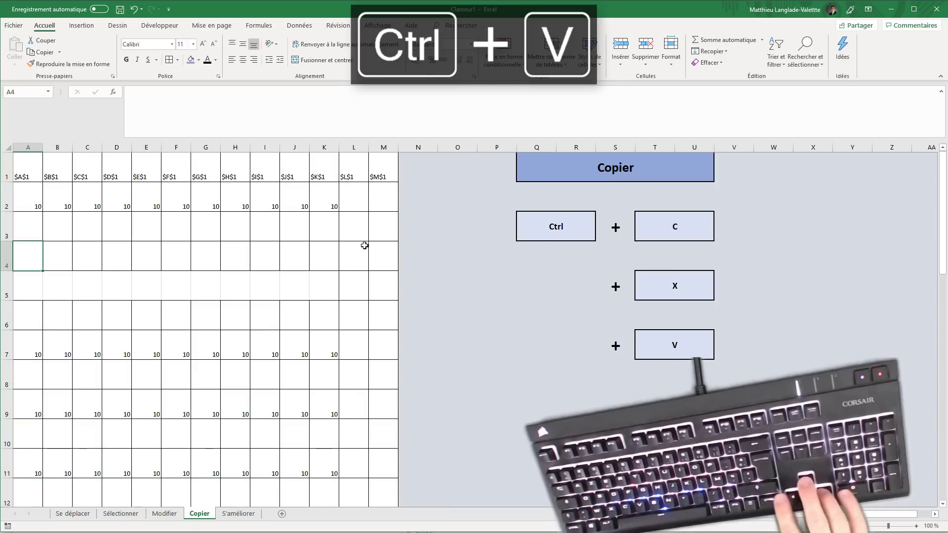
key("shift+Right")
key("shift+Right")
key("shift+Right")
key("shift+Right")
key("shift+Right")
key("shift+Right")
key("shift+Right")
key("shift+Right")
key("shift+Right")
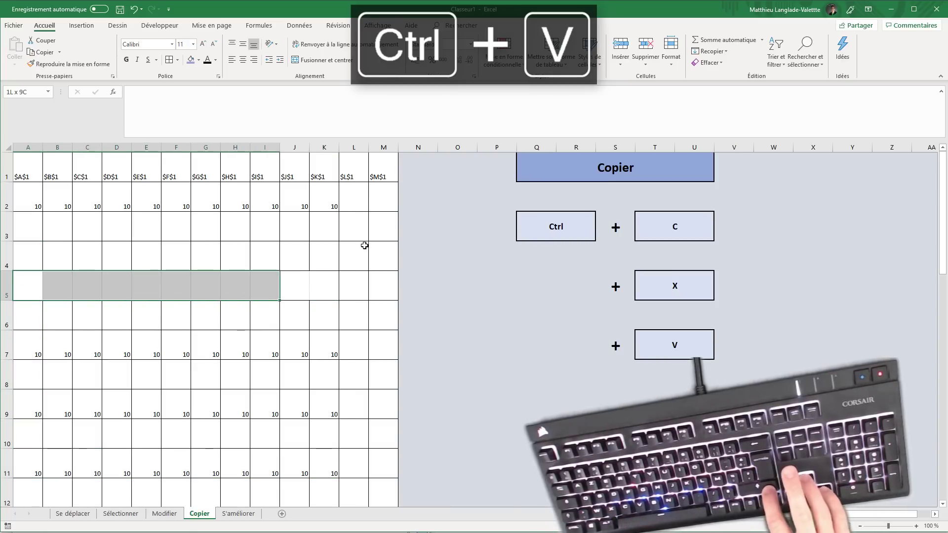
Switch to the S'améliorer worksheet and move from A1 to cell C4
key("ctrl+Page_Down")
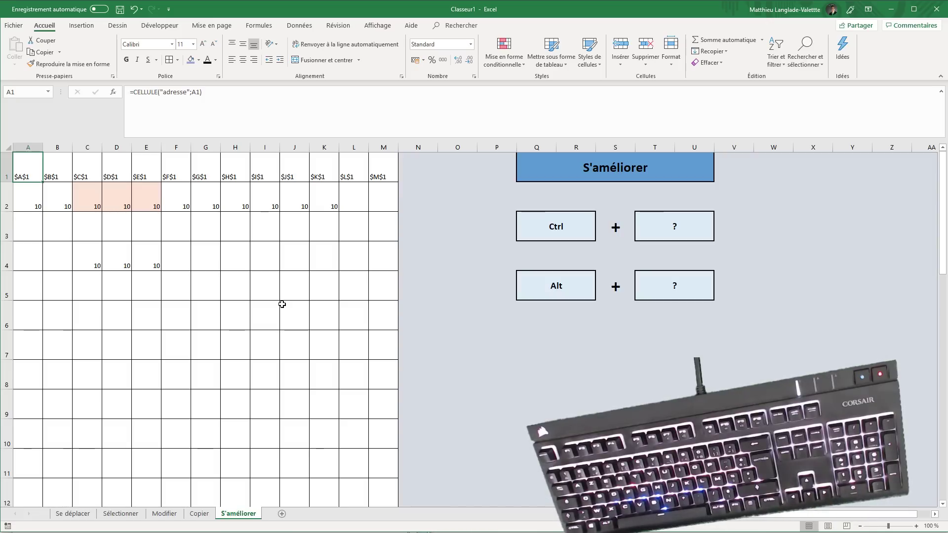
key("Down")
key("Down")
key("Right")
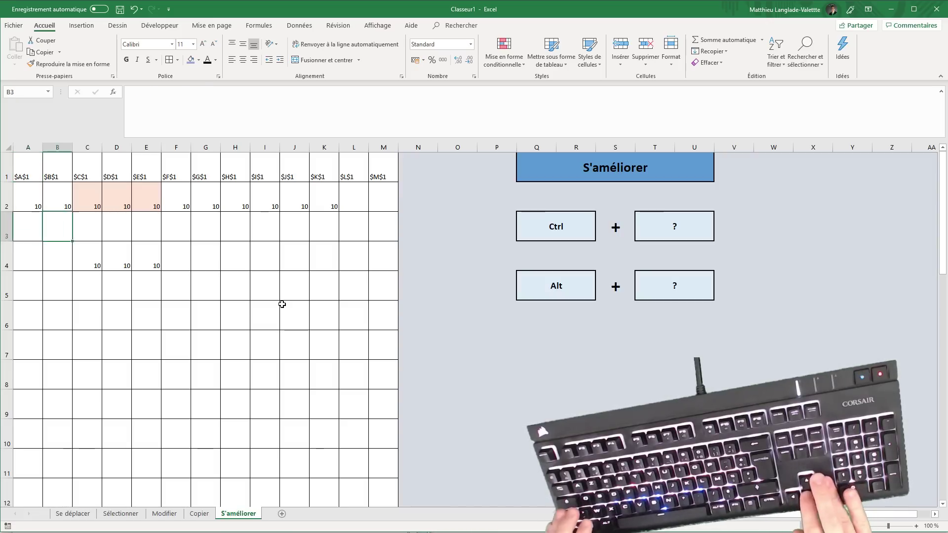
key("Right")
key("Down")
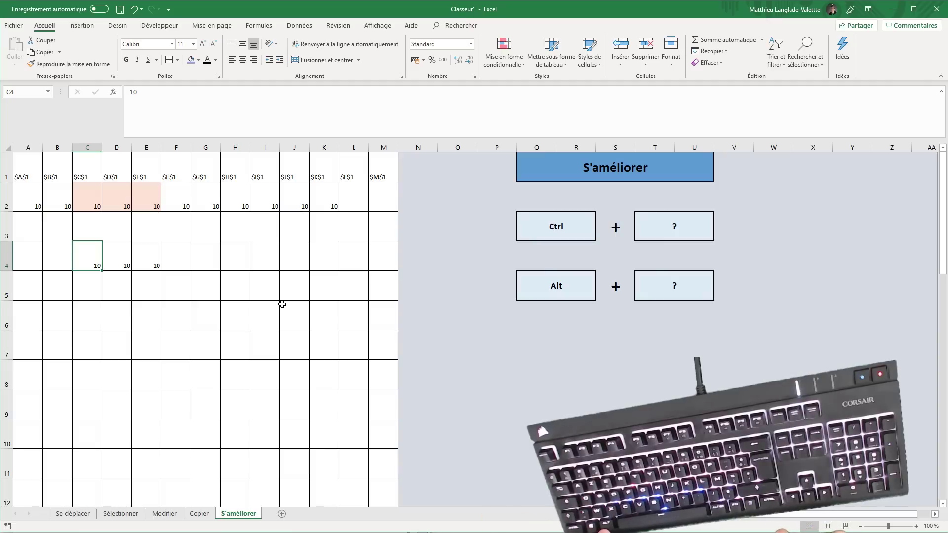
Insert a small square text box over columns O and P at rows 6 and 7, then select cell L5
key("alt")
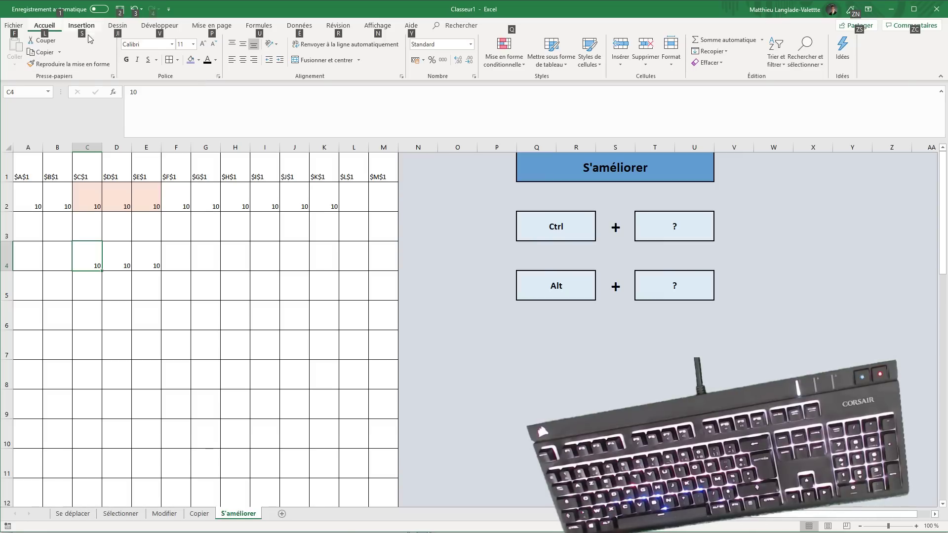
key("s")
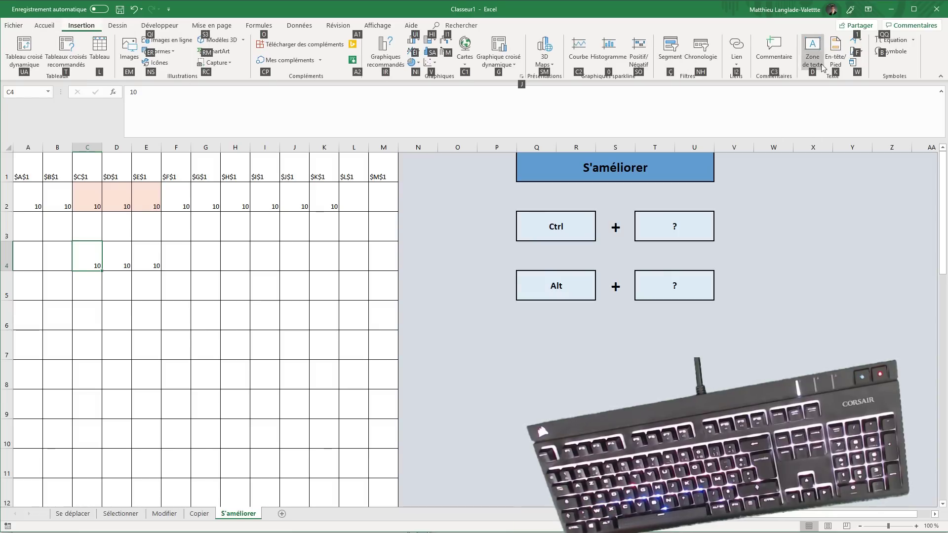
key("d")
left_click_drag(451, 305, 498, 353)
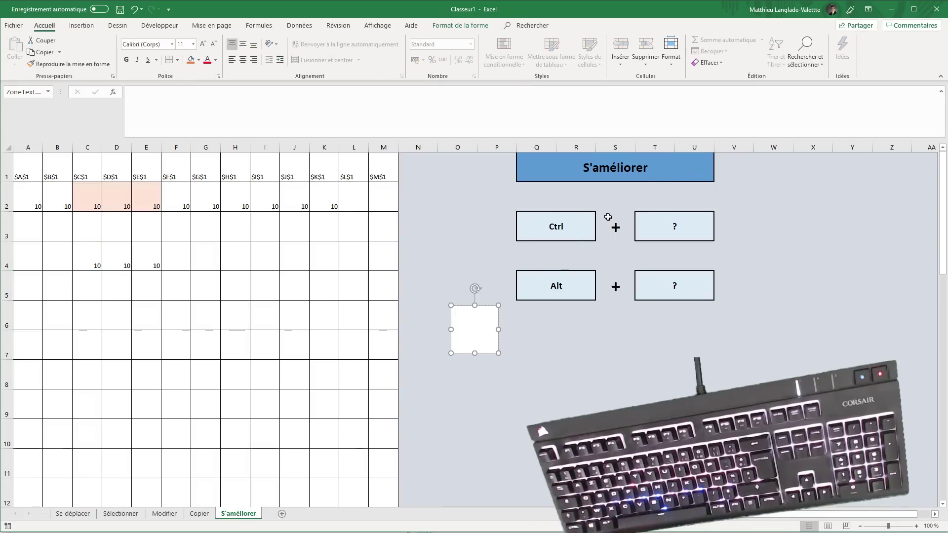
left_click(360, 274)
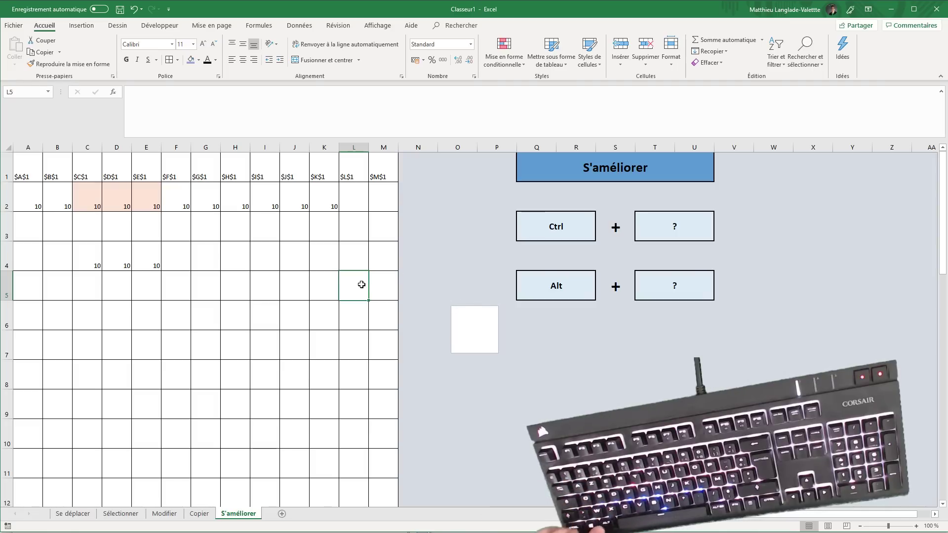
Insert a second text box just above the first one, then delete both text boxes
key("alt")
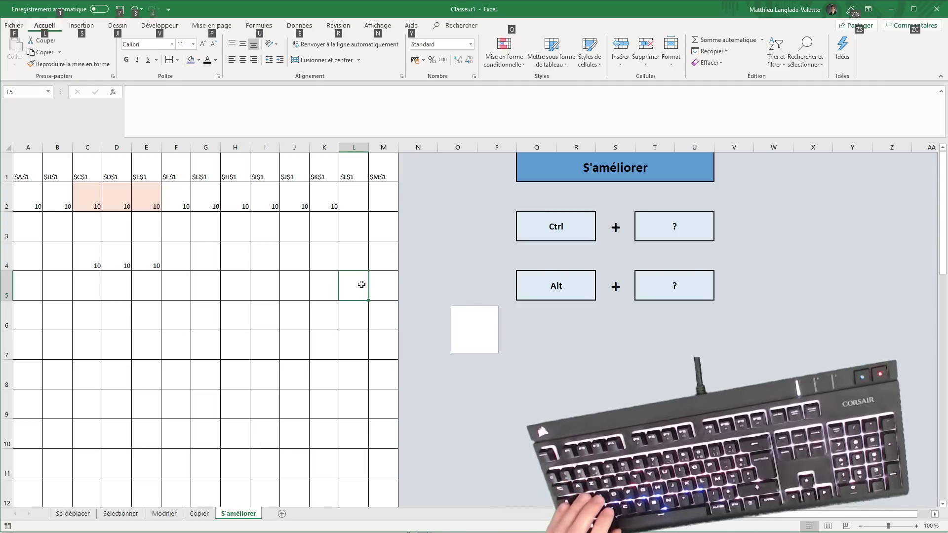
key("s")
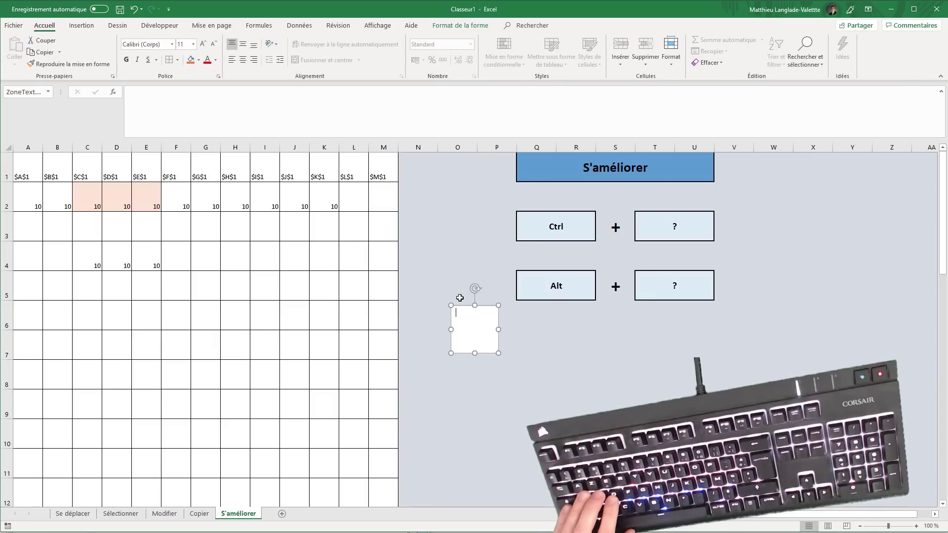
key("ctrl+d")
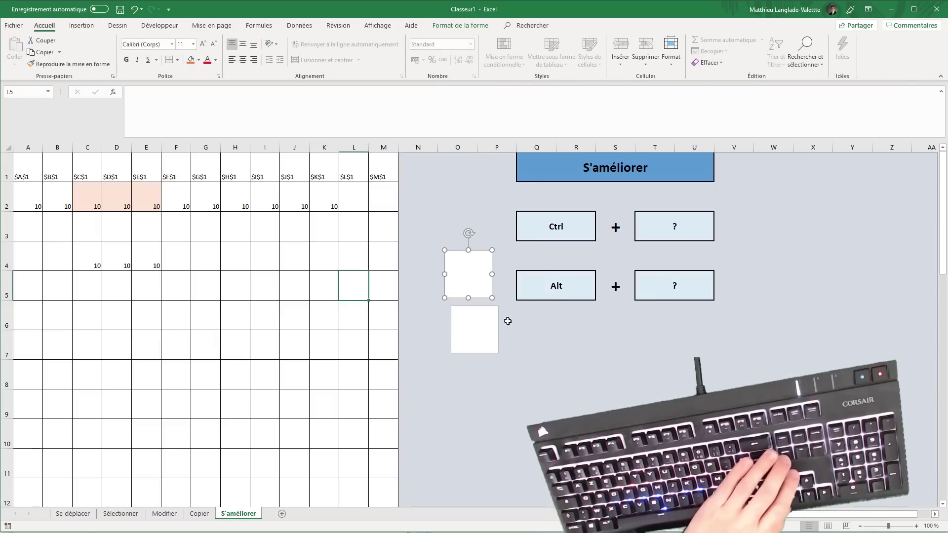
key("Delete")
left_click(483, 309)
key("Delete")
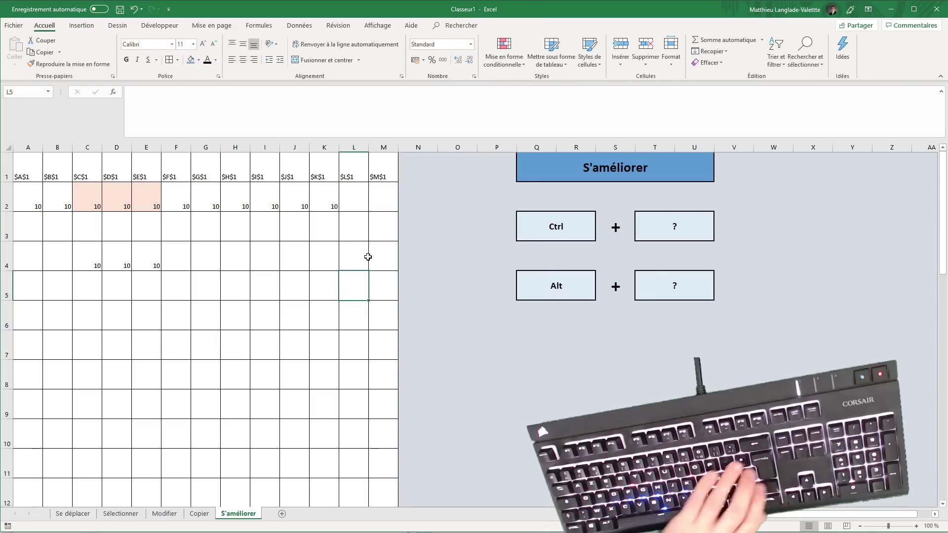
Insert another empty text box over columns O and P, delete it and select cell N5
left_click(365, 257)
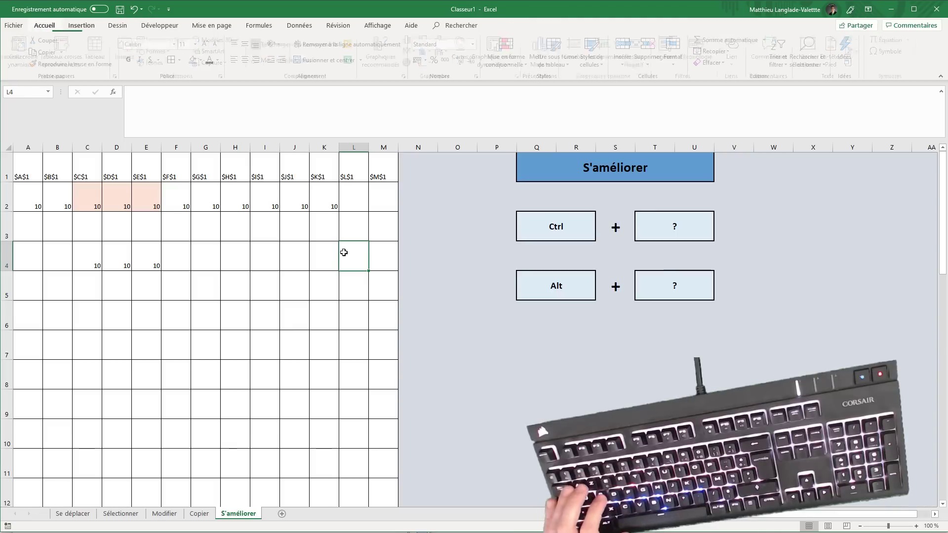
key("ctrl+z")
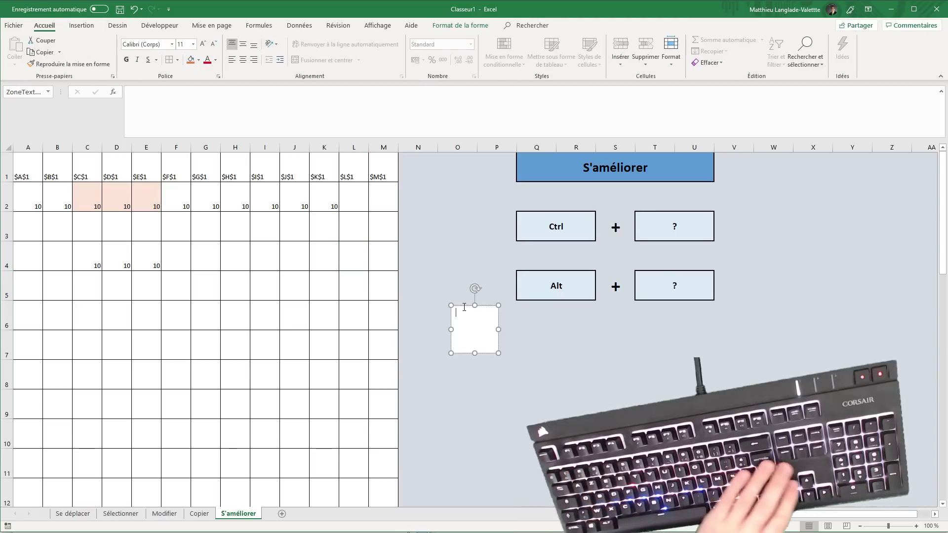
key("Delete")
left_click(428, 286)
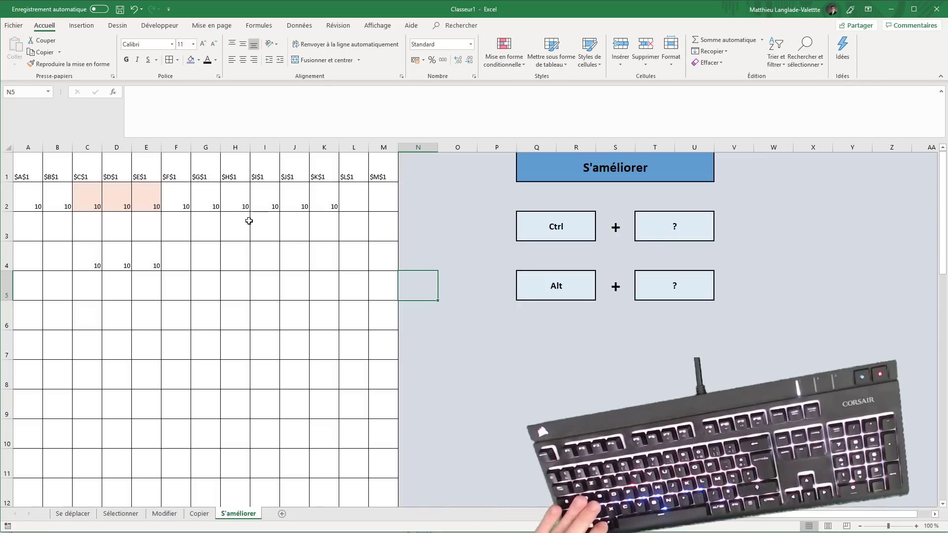
Show the formula commands with their access keys, then return to the grid at cell G4
key("alt")
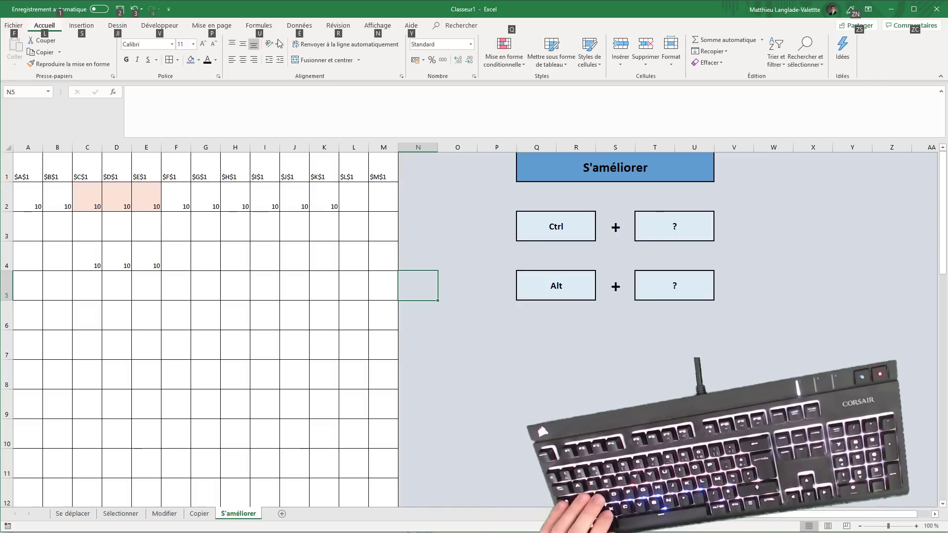
key("u")
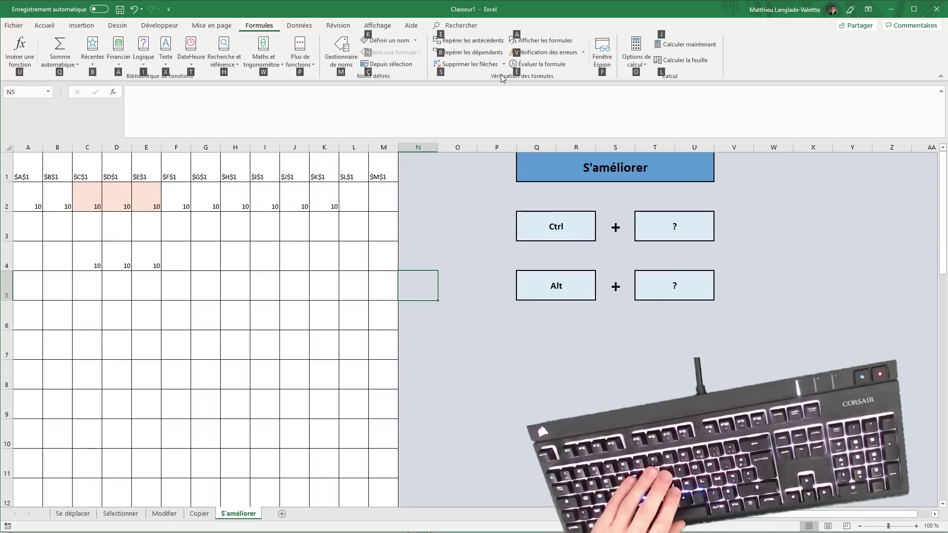
left_click(321, 223)
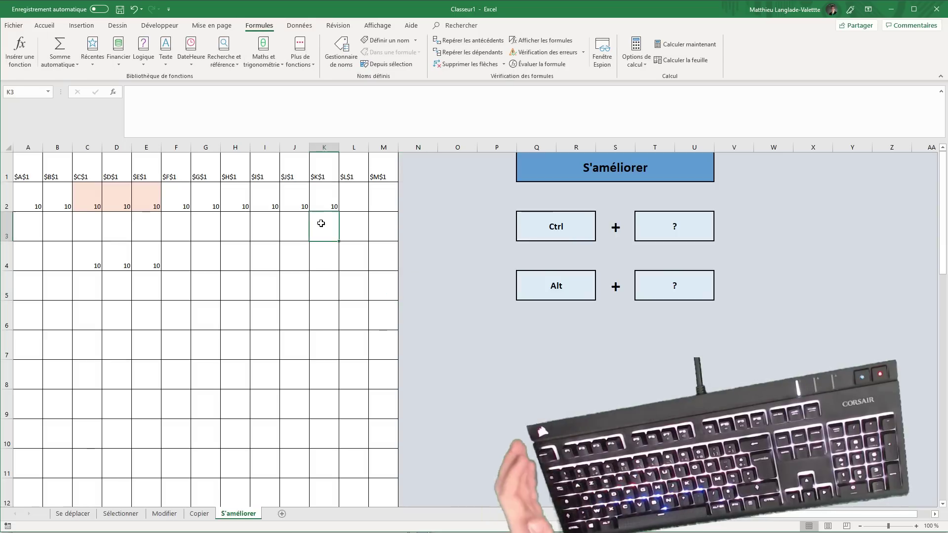
left_click(218, 257)
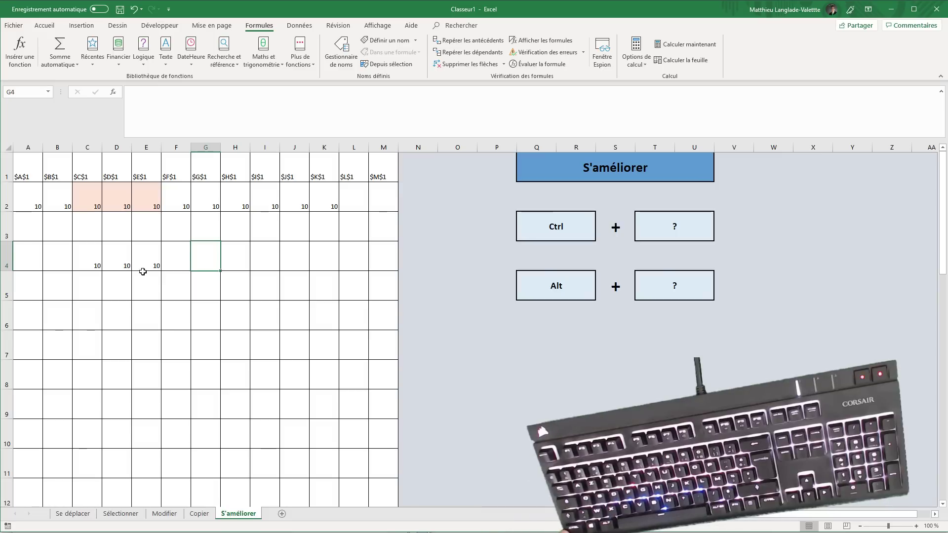
Copy the range C4:E4 and paste it into row 6 starting at C6
left_click_drag(101, 266, 143, 266)
key("ctrl+c")
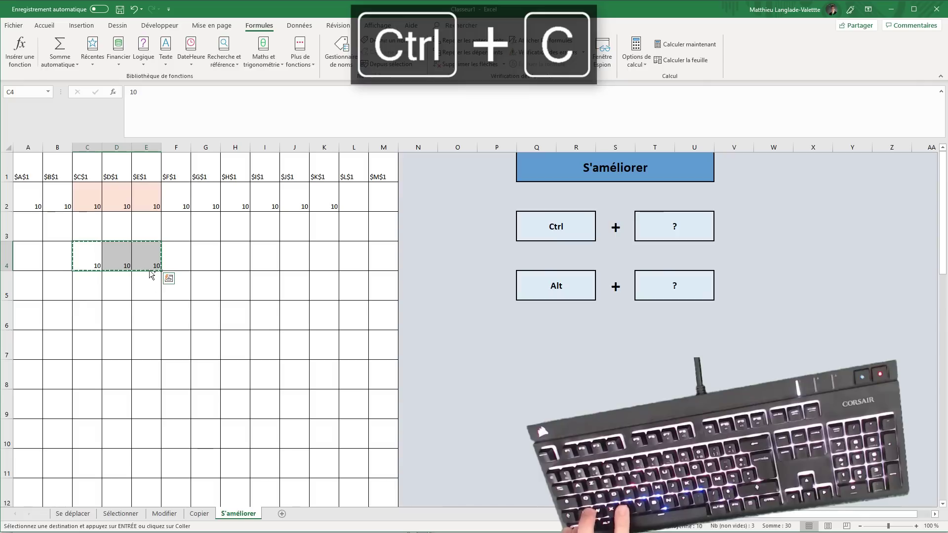
left_click(97, 310)
key("ctrl+v")
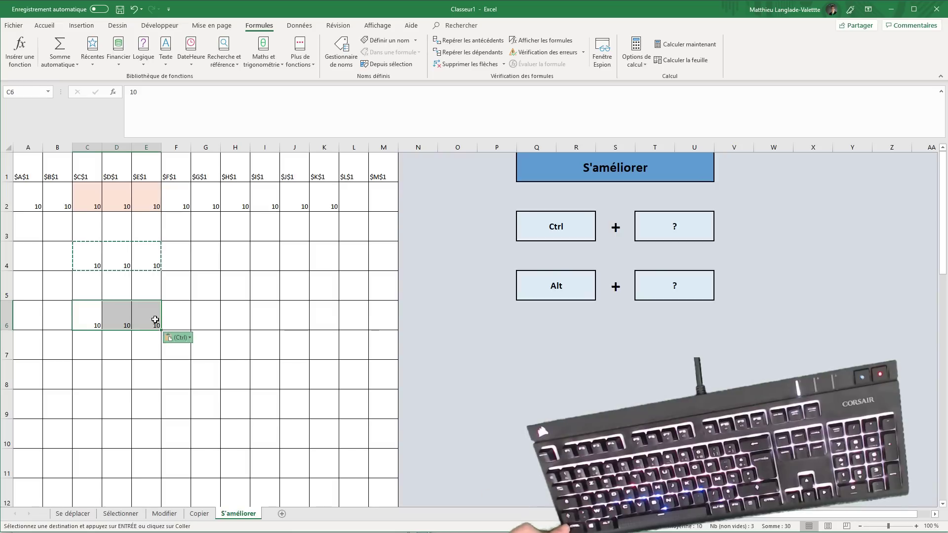
View the paste options for the pasted cells in row 6, then close them and end the copy mode
left_click(168, 339)
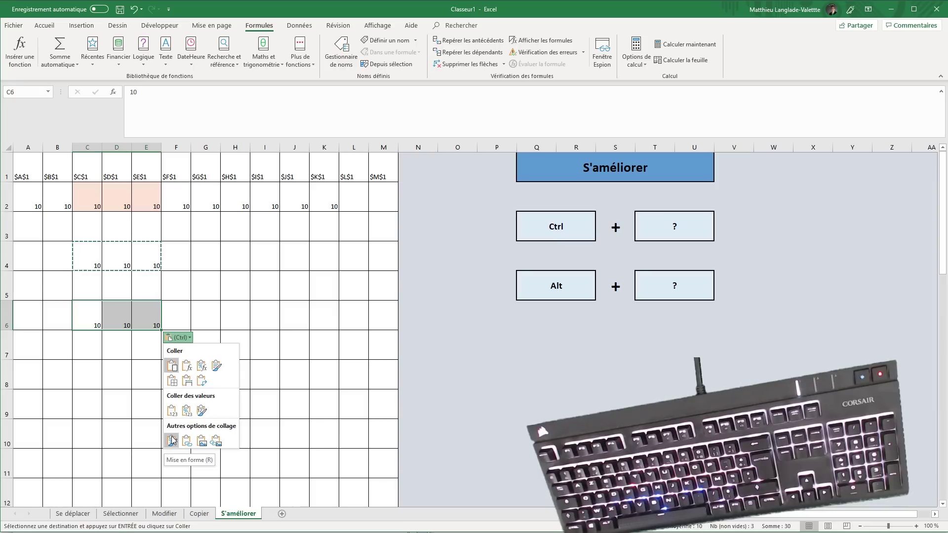
left_click(186, 275)
left_click(181, 264)
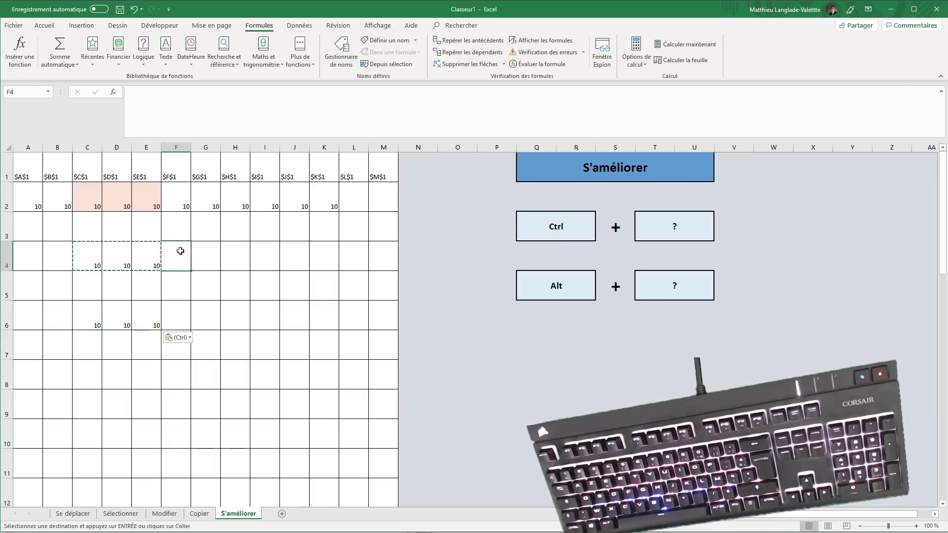
key("Escape")
Copy the range C2:E2 and paste it at C8, keeping only the formatting
left_click(84, 216)
left_click_drag(87, 202, 149, 197)
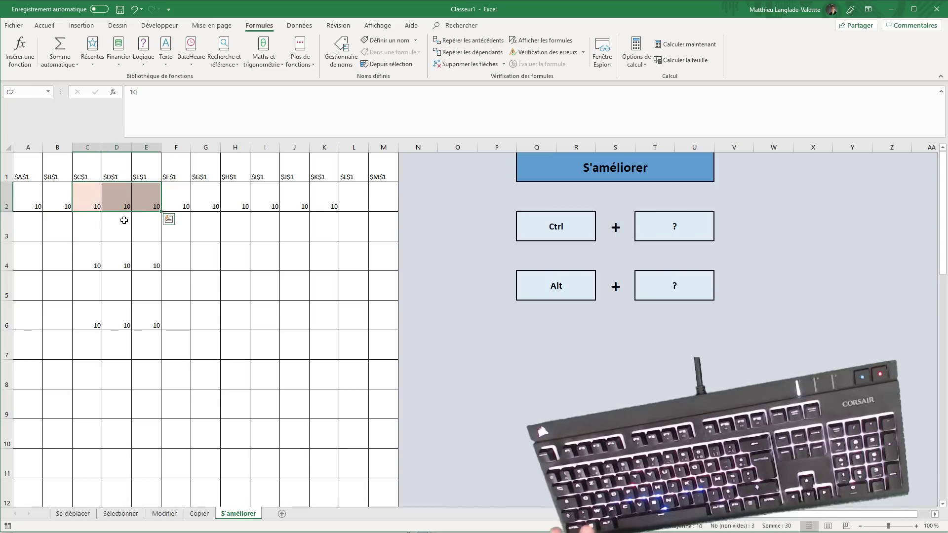
key("ctrl+c")
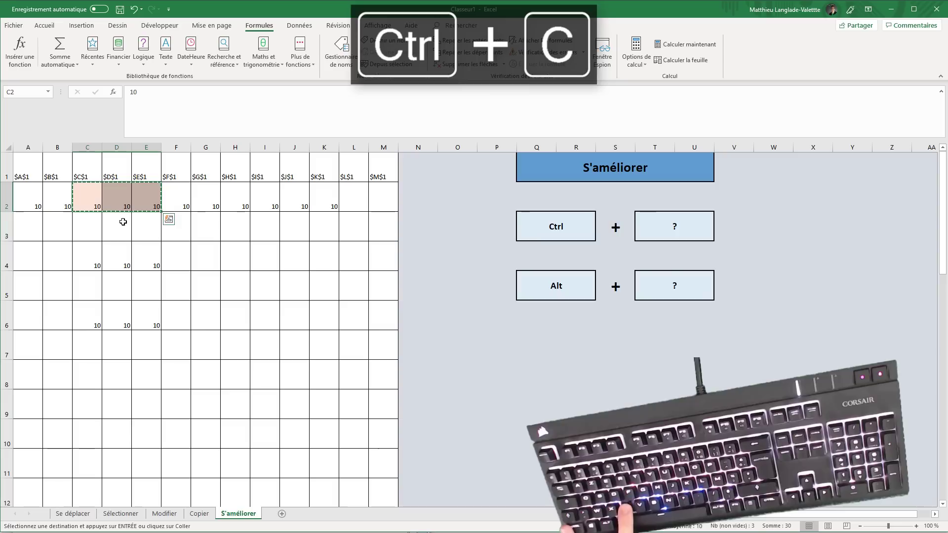
left_click(88, 318)
left_click(89, 377)
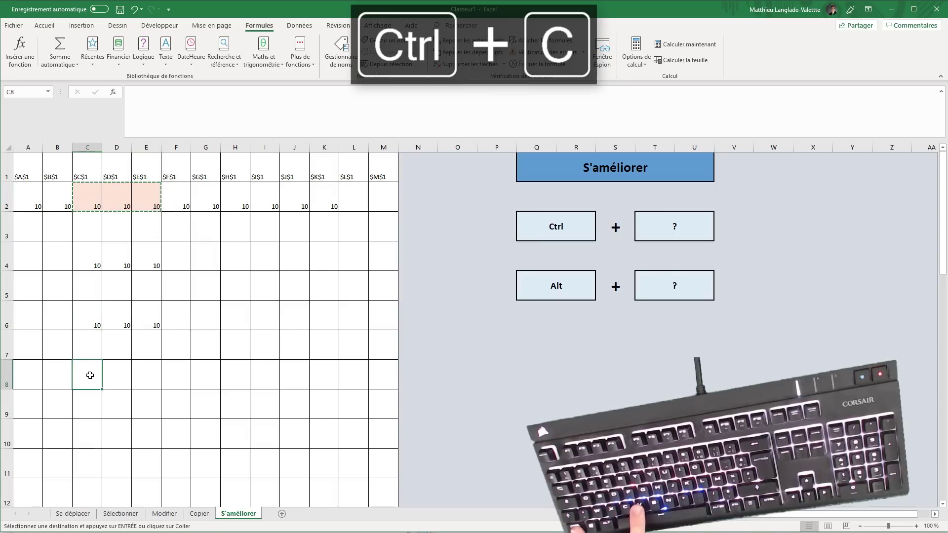
key("ctrl+v")
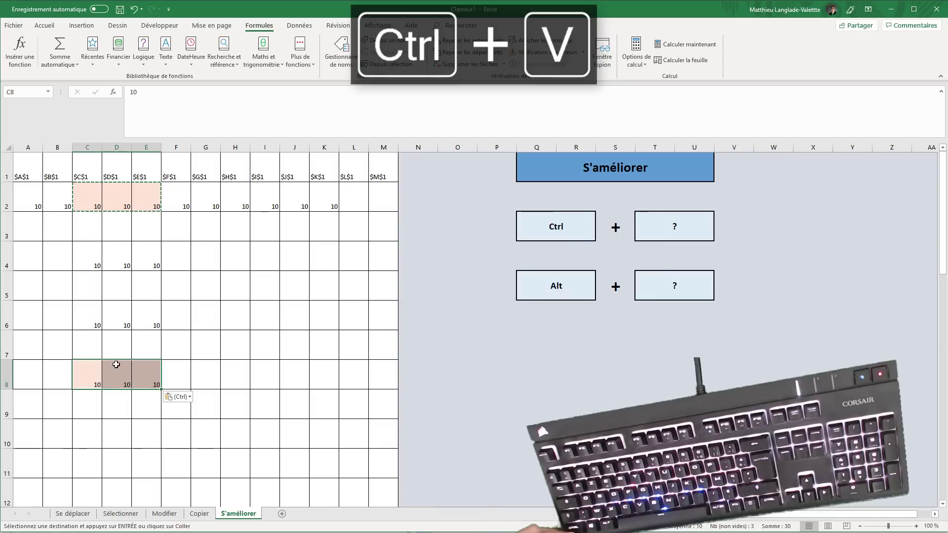
key("ctrl")
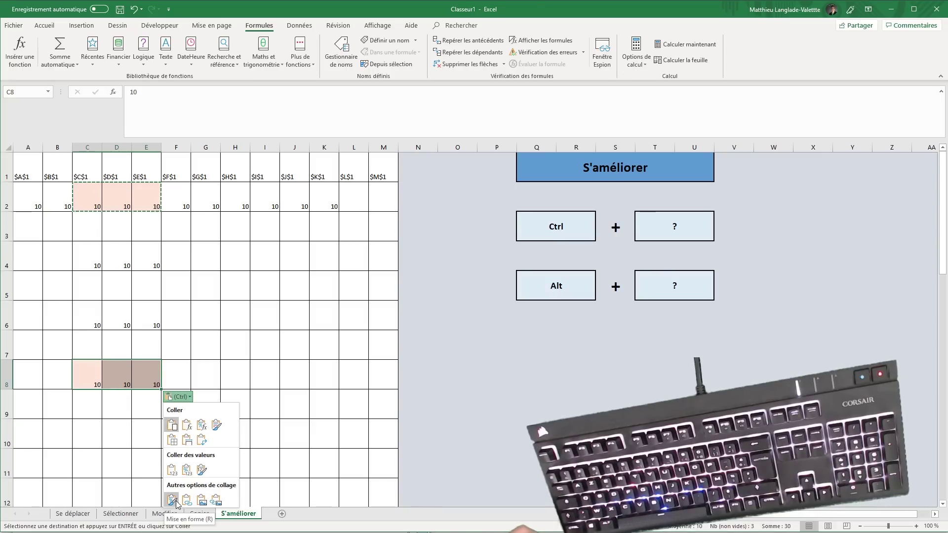
key("Escape")
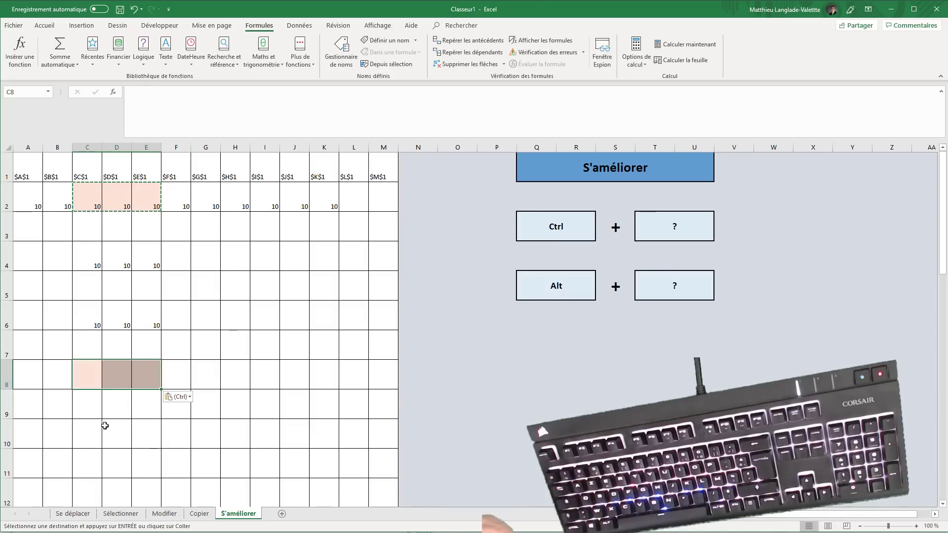
left_click(106, 415)
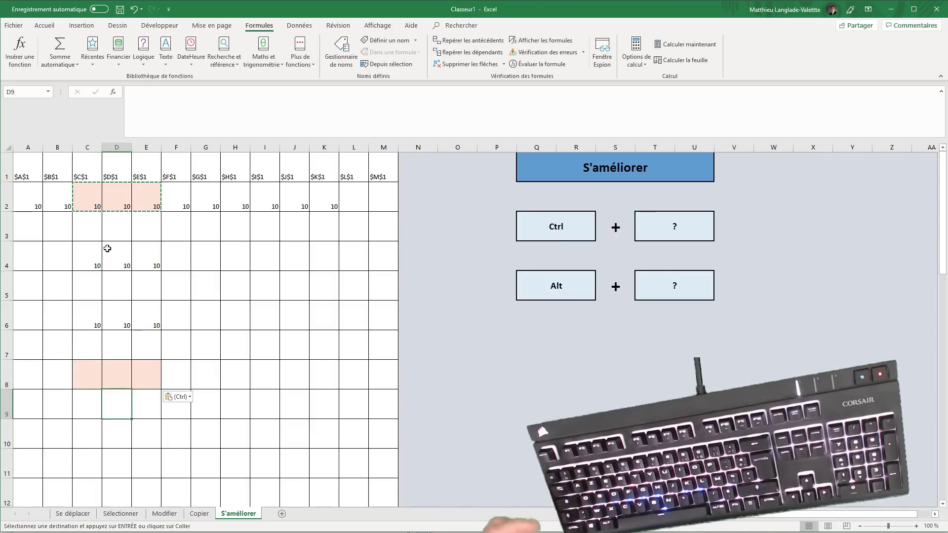
Copy the range C2:E2 again and paste it at C9, keeping only the values
left_click(90, 263)
key("shift+Right")
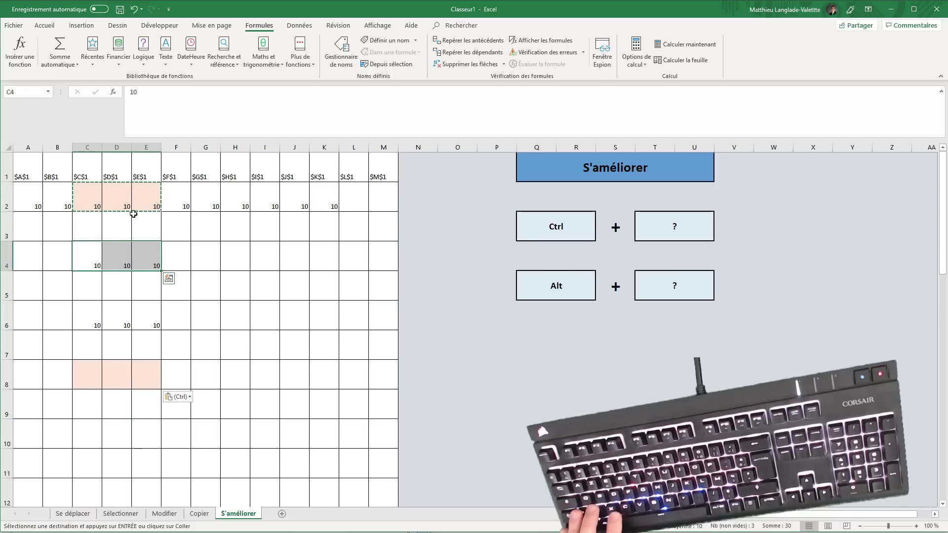
key("Up")
key("Up")
key("ctrl+c")
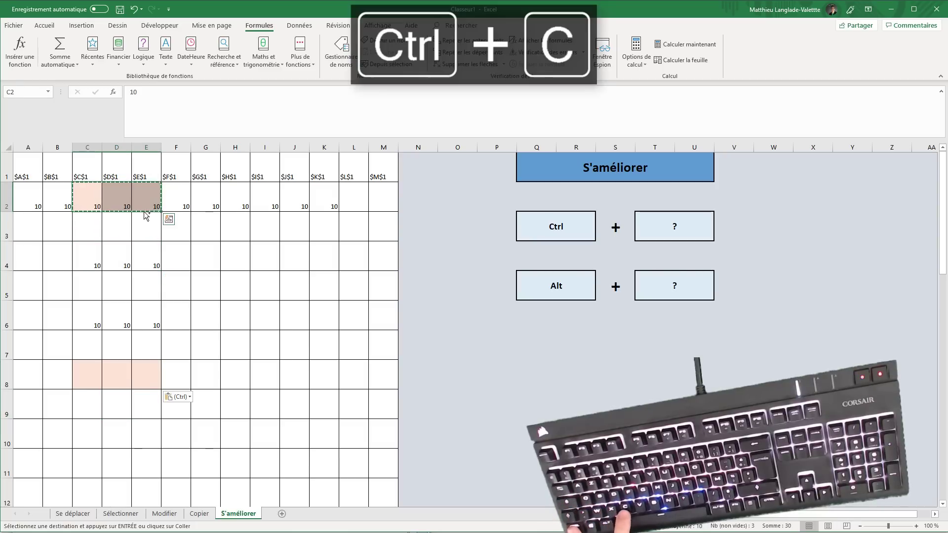
left_click(92, 406)
key("ctrl+v")
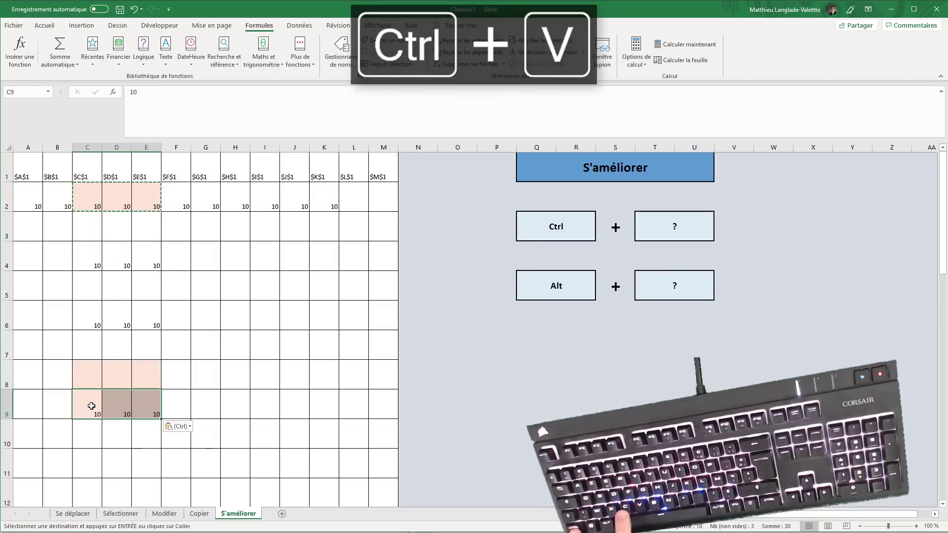
key("ctrl")
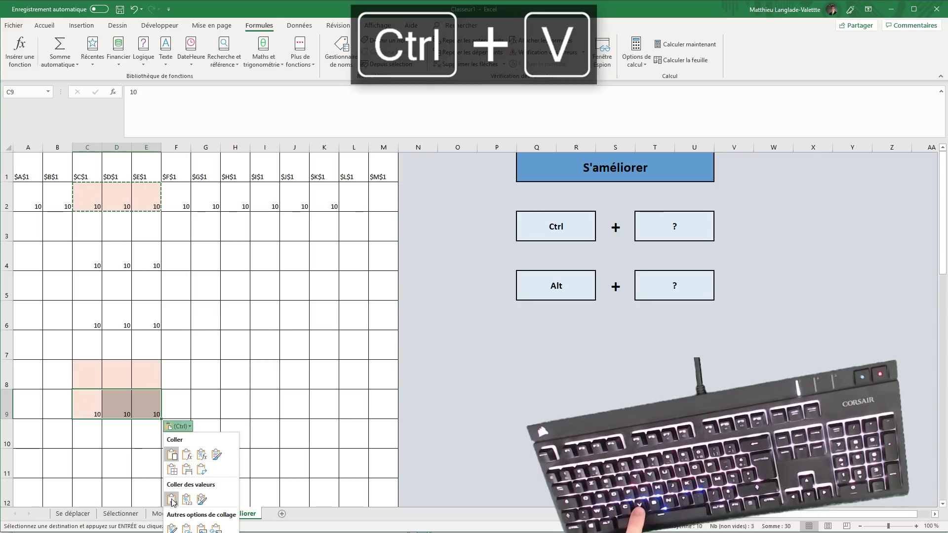
key("Escape")
Compare the pasted cells in rows 8 and 9, review the paste options for row 9 and close them
left_click_drag(93, 416, 138, 410)
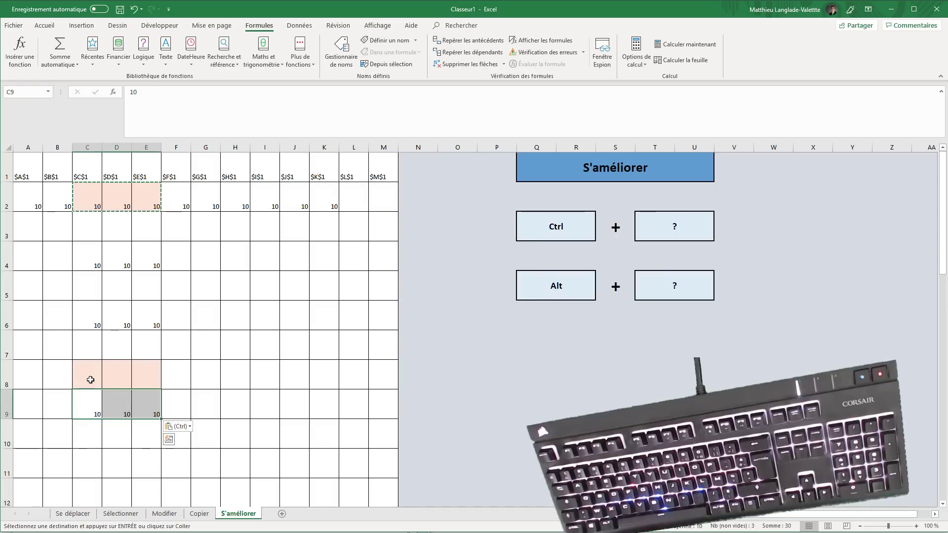
left_click_drag(90, 379, 135, 377)
left_click(145, 423)
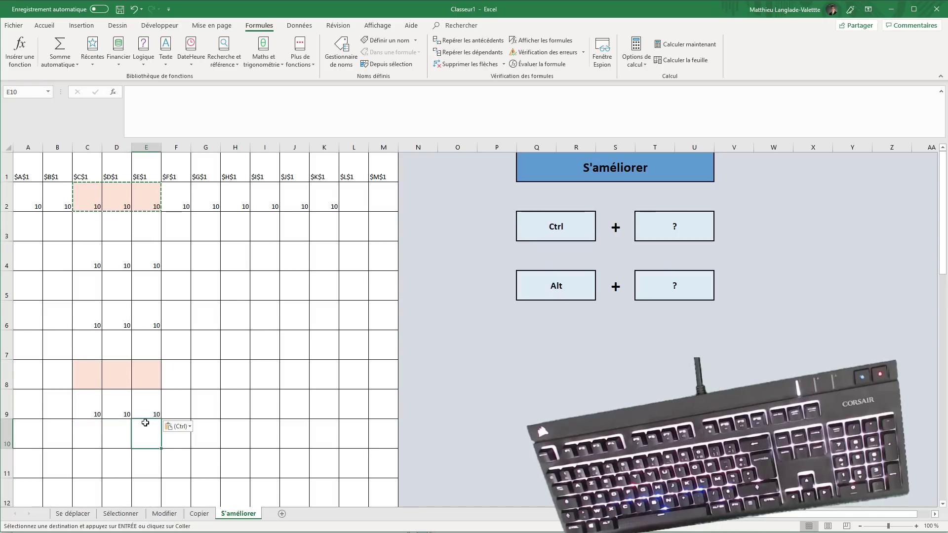
left_click(160, 388)
left_click(139, 409)
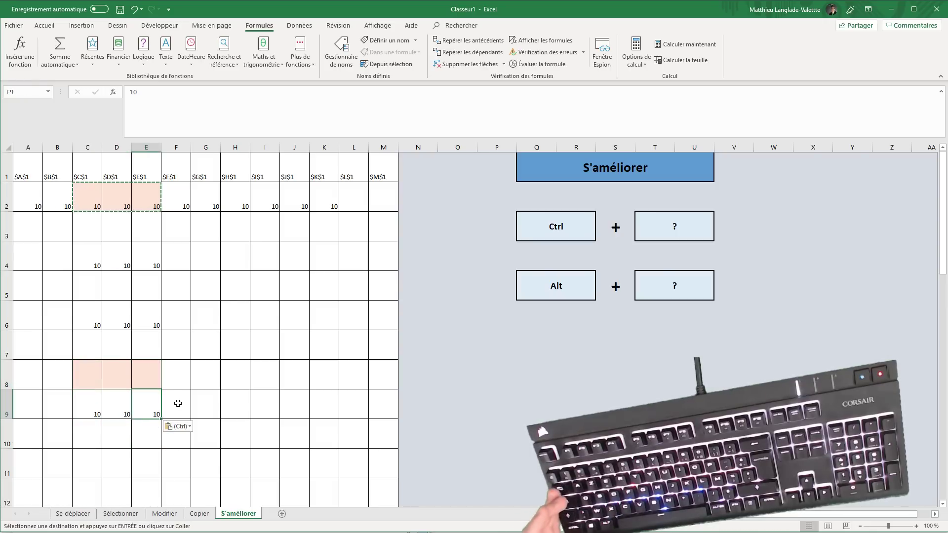
left_click(178, 426)
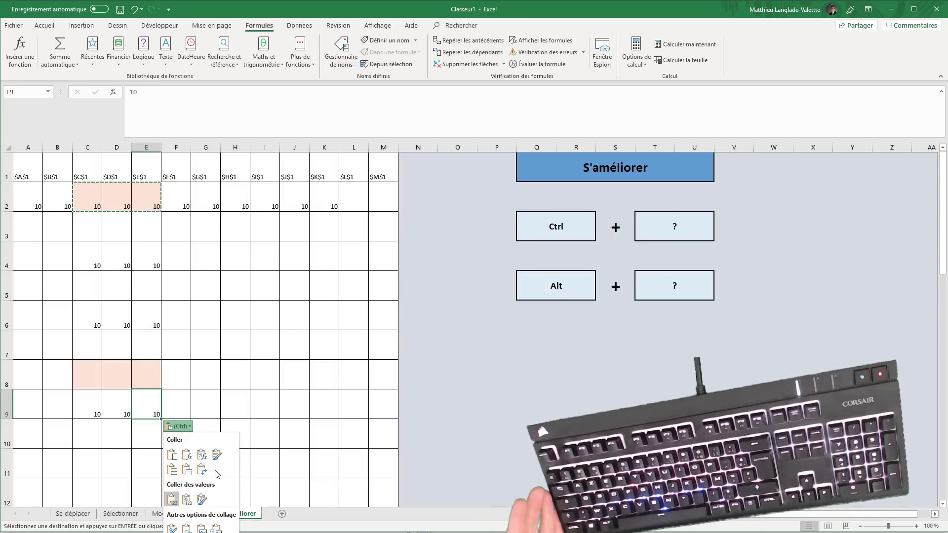
key("Escape")
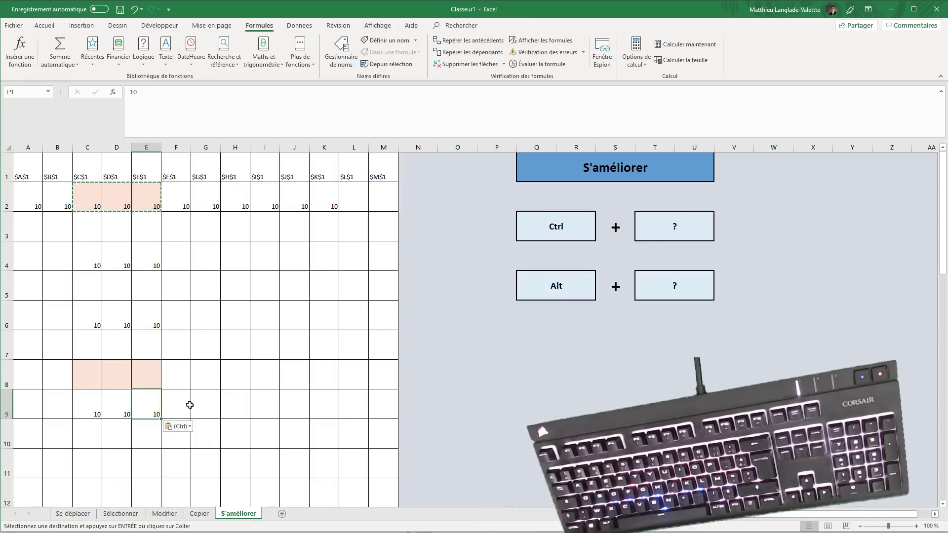
left_click(178, 426)
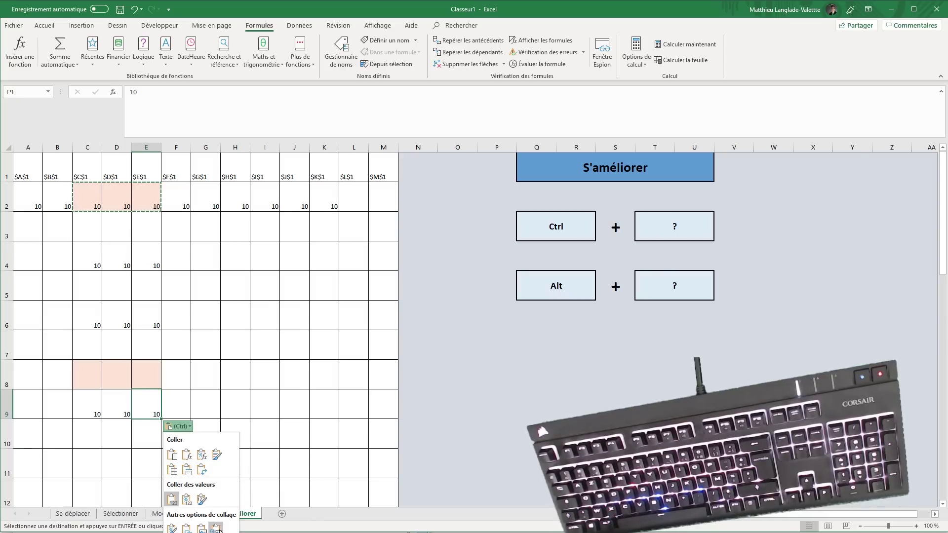
key("Escape")
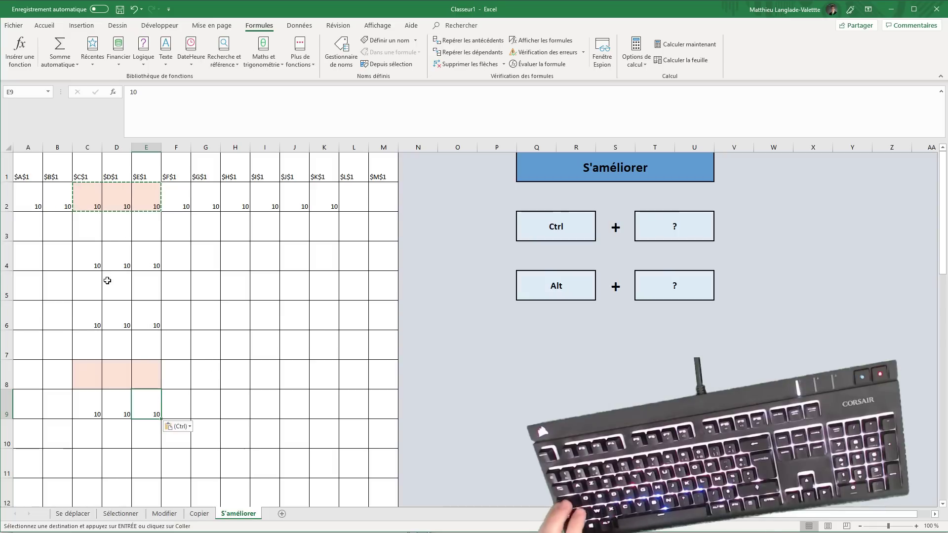
Clear the contents of the range C4:E9
left_click(96, 260, "shift")
key("Delete")
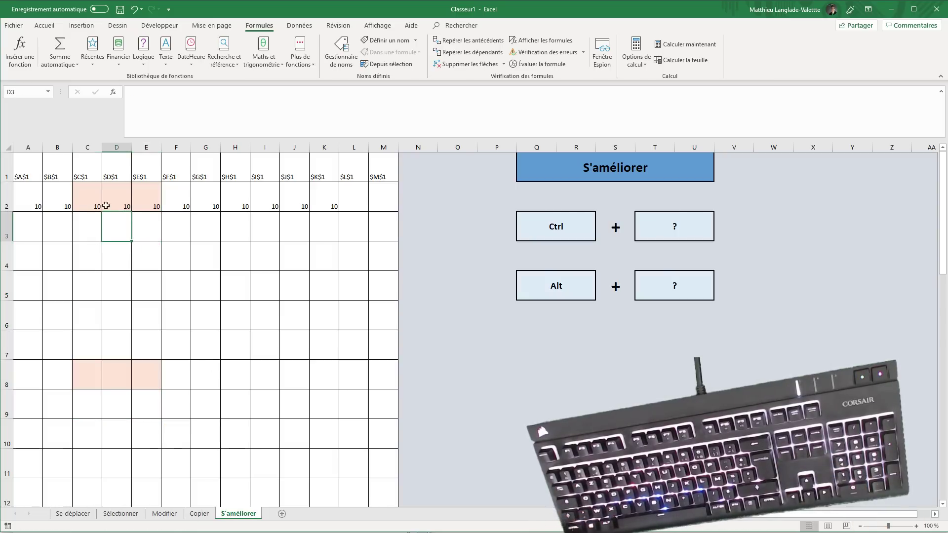
Show the Quick Analysis options for the range C2:F2 and look through the chart and totals categories
left_click(85, 200)
key("shift+Right")
key("shift+Right")
key("shift+Right")
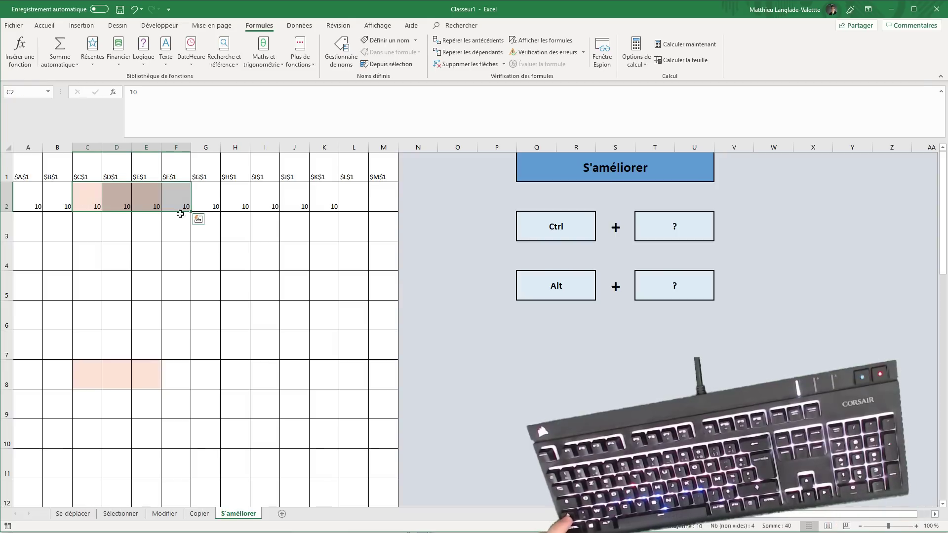
key("ctrl+q")
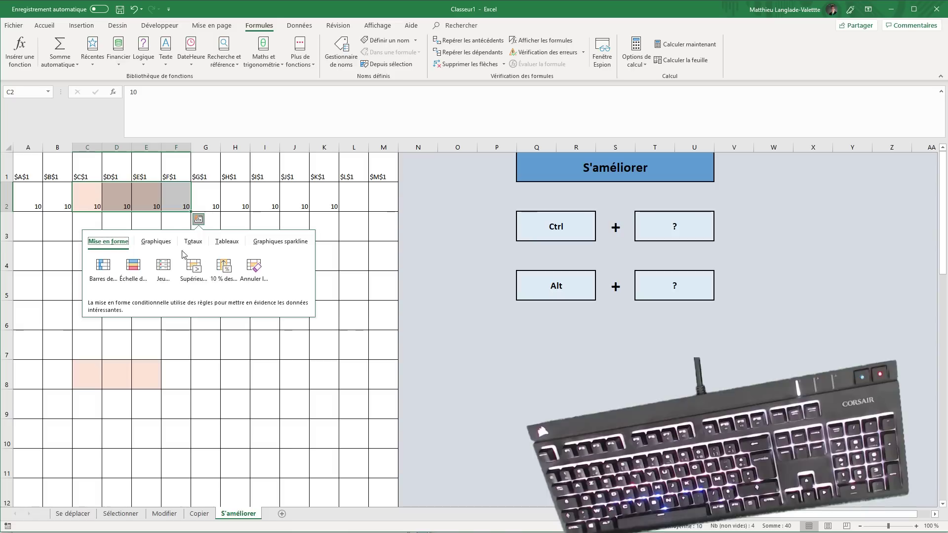
left_click(166, 243)
left_click(195, 242)
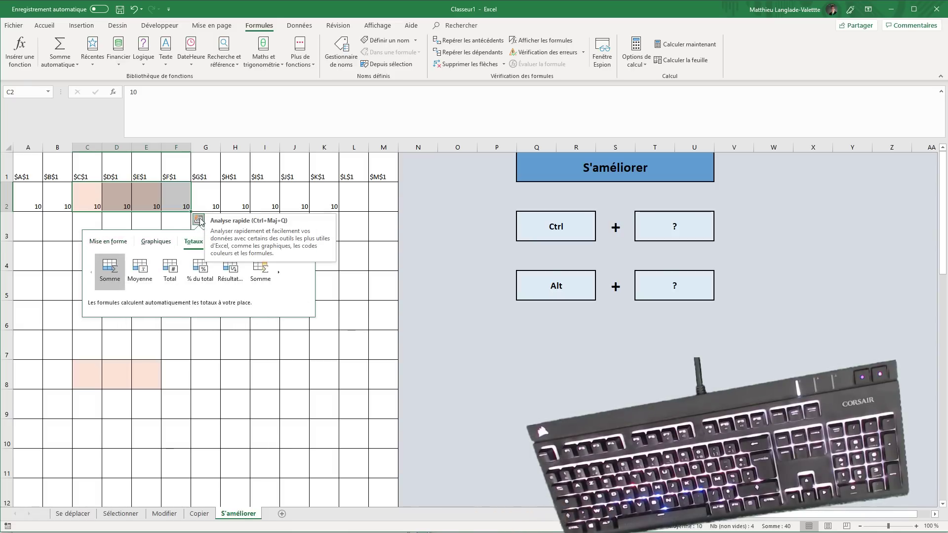
Reselect C2:F2, bring up its Quick Analysis formatting options again and close them
left_click(133, 216)
left_click_drag(90, 197, 180, 206)
key("ctrl+q")
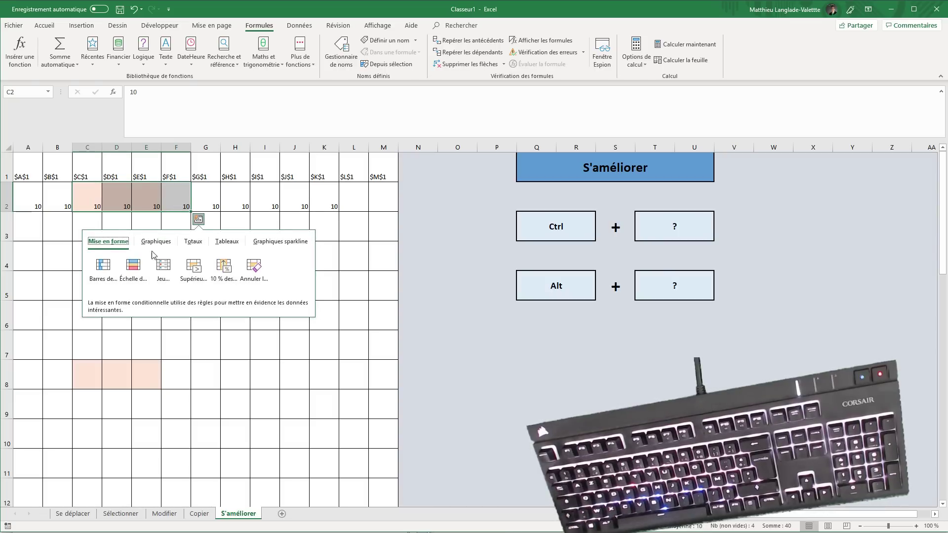
left_click(294, 348)
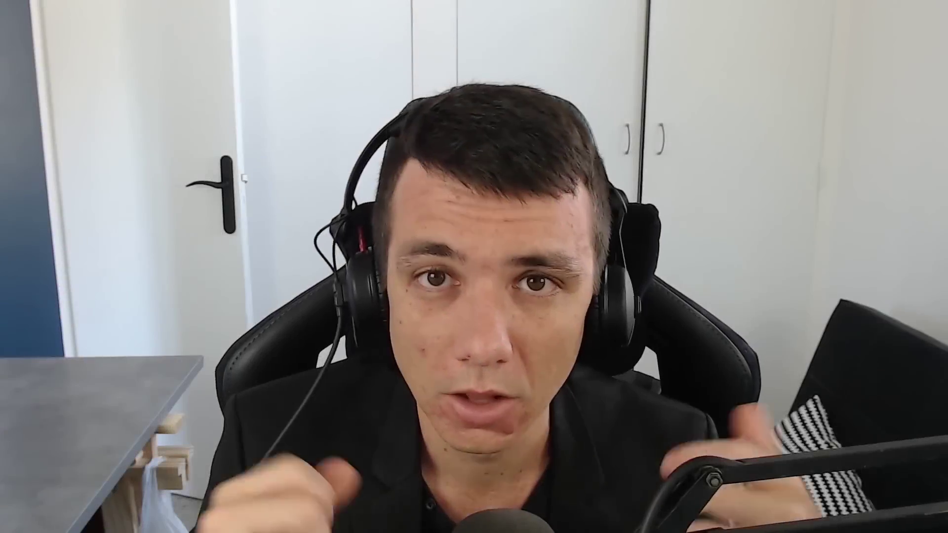